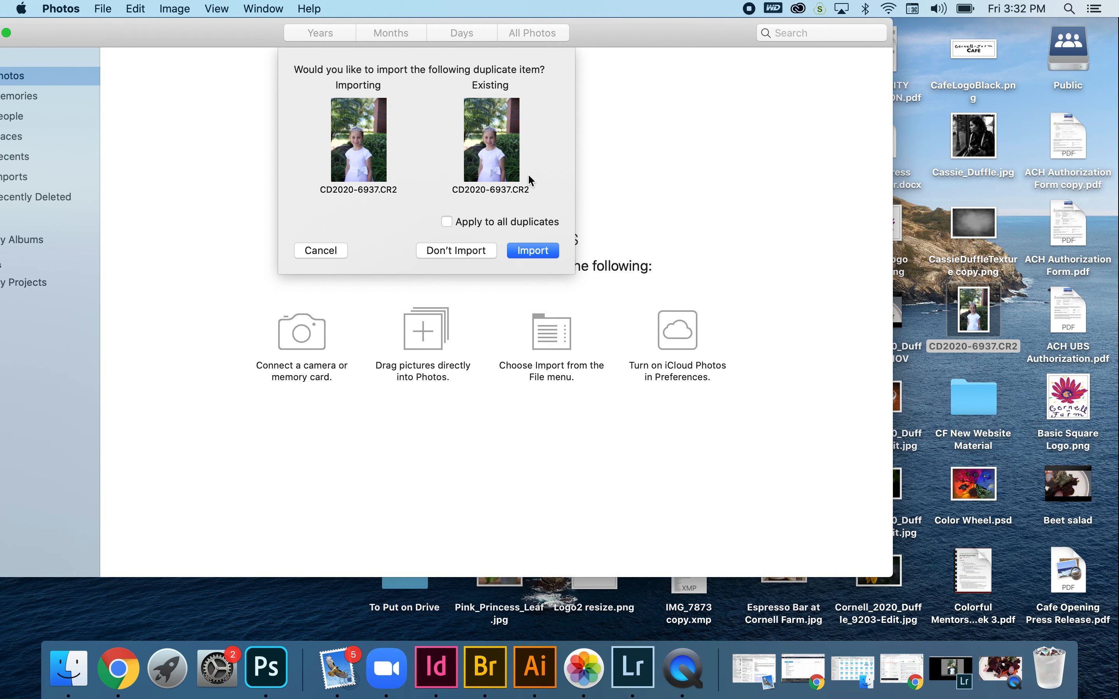
- Import the duplicate photo CD2020-6937.CR2 and open it for editing
left_click(536, 250)
left_click(198, 190)
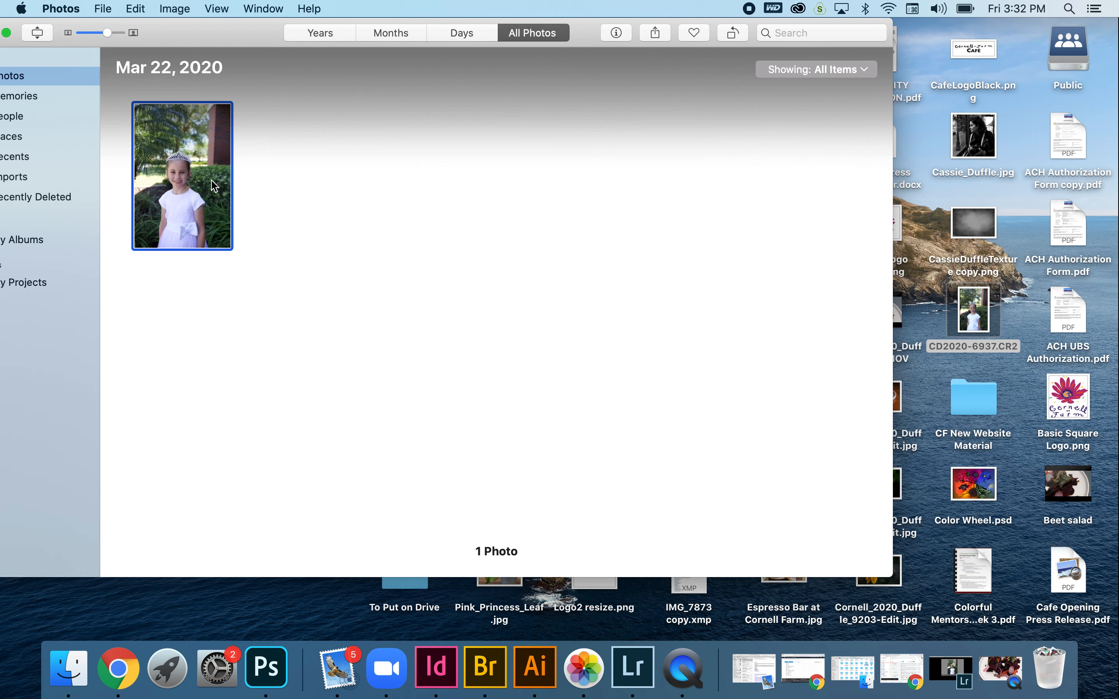
double_click(189, 183)
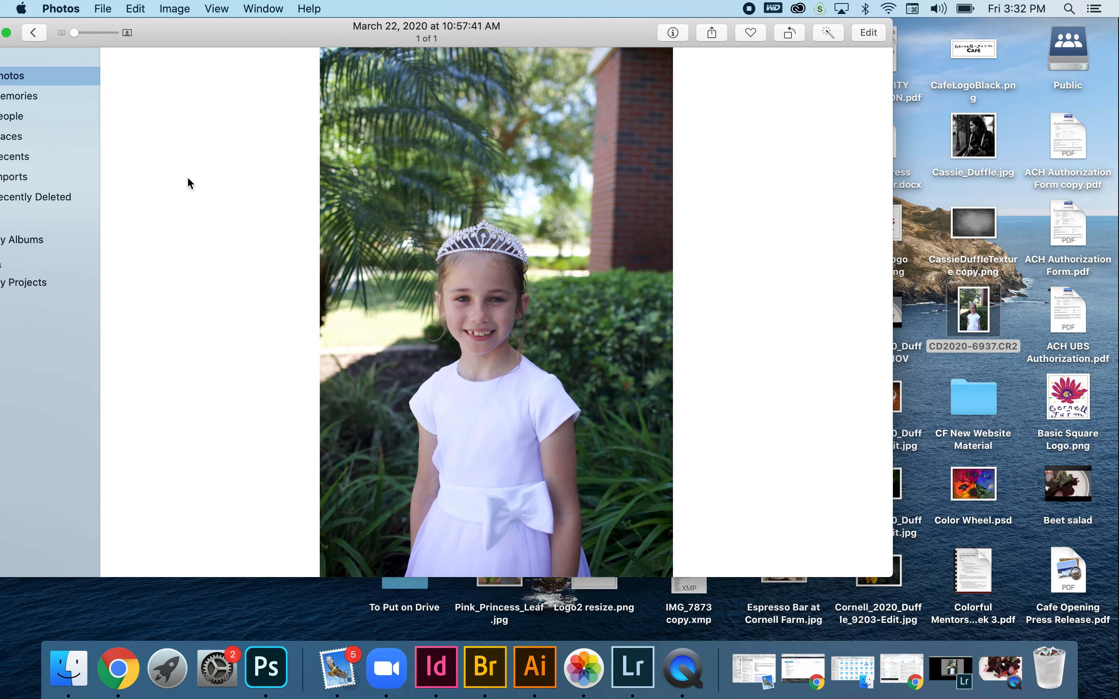
left_click_drag(262, 25, 364, 21)
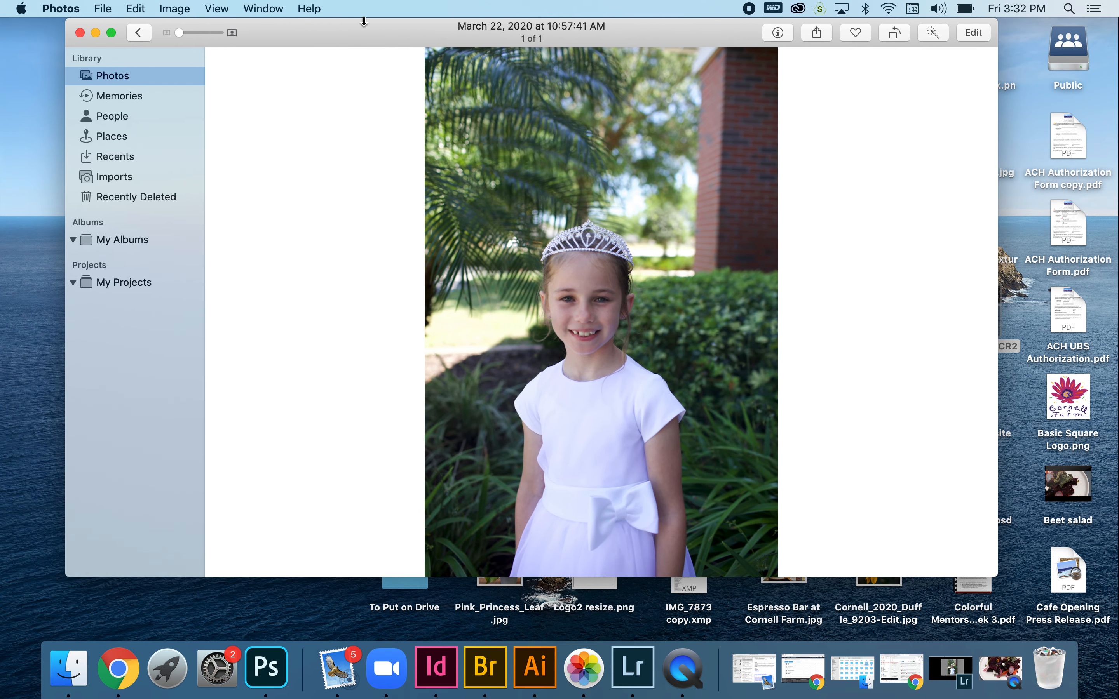
left_click(979, 29)
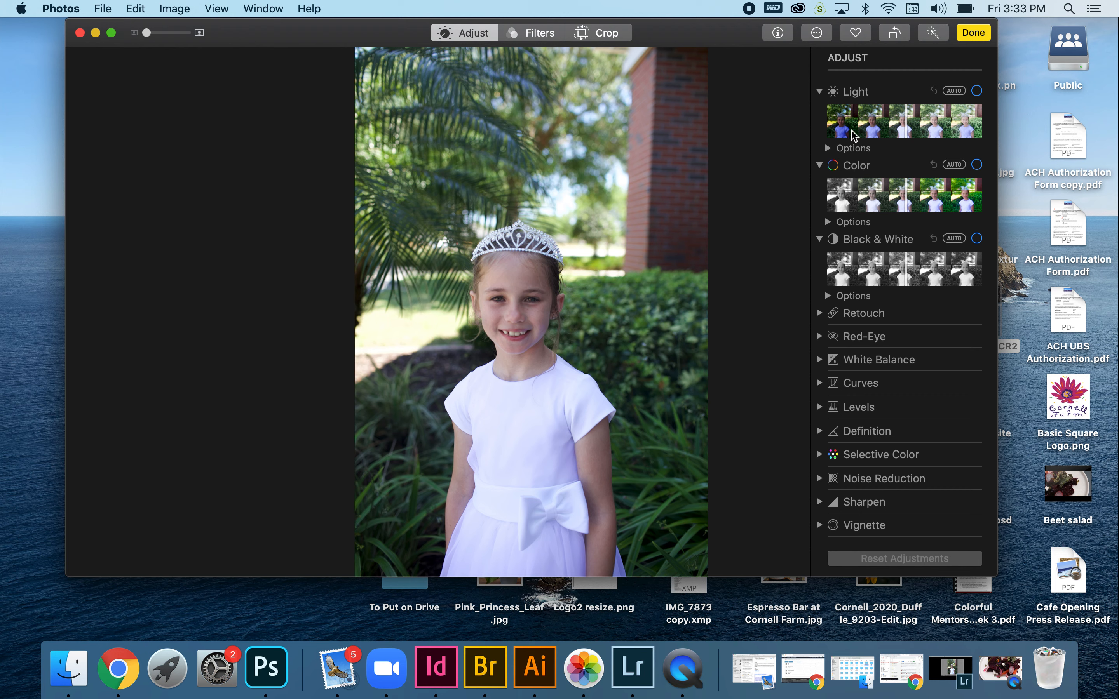
- Apply automatic Color correction to the photo and toggle the adjustment off and on to compare
left_click(820, 92)
left_click(819, 91)
left_click(819, 165)
left_click(819, 165)
left_click(954, 165)
left_click(955, 164)
left_click(976, 166)
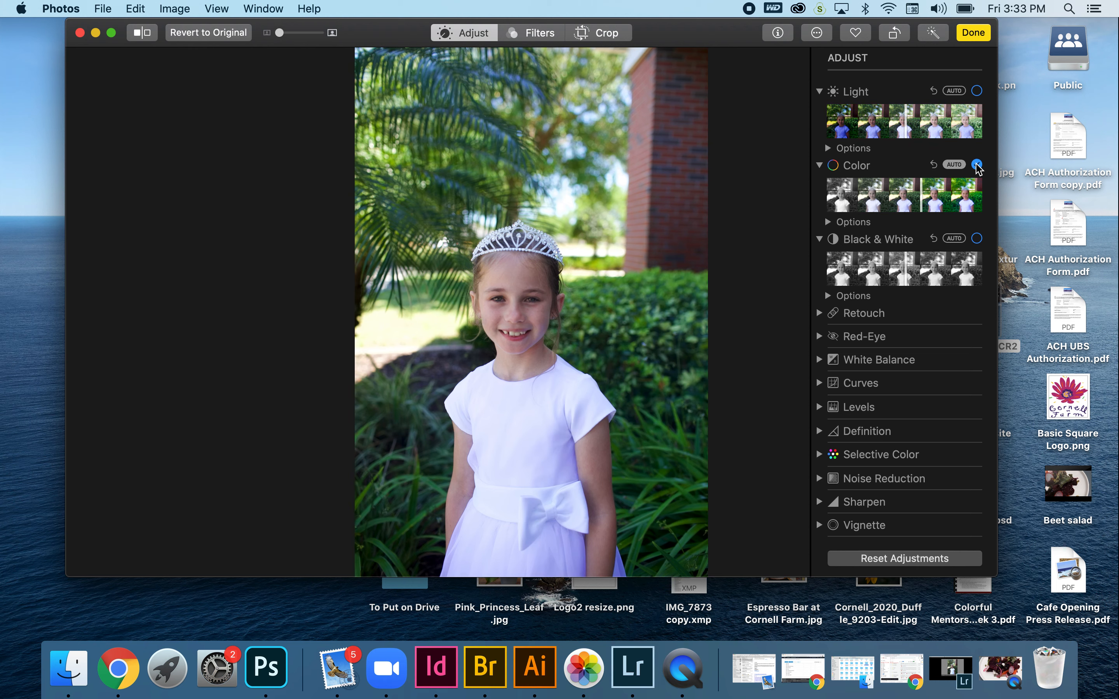
left_click(976, 165)
- Set the Color saturation to 0.00, contrast to 0.17 and cast to 0.16, and collapse the Color and Black & White sections
left_click(828, 223)
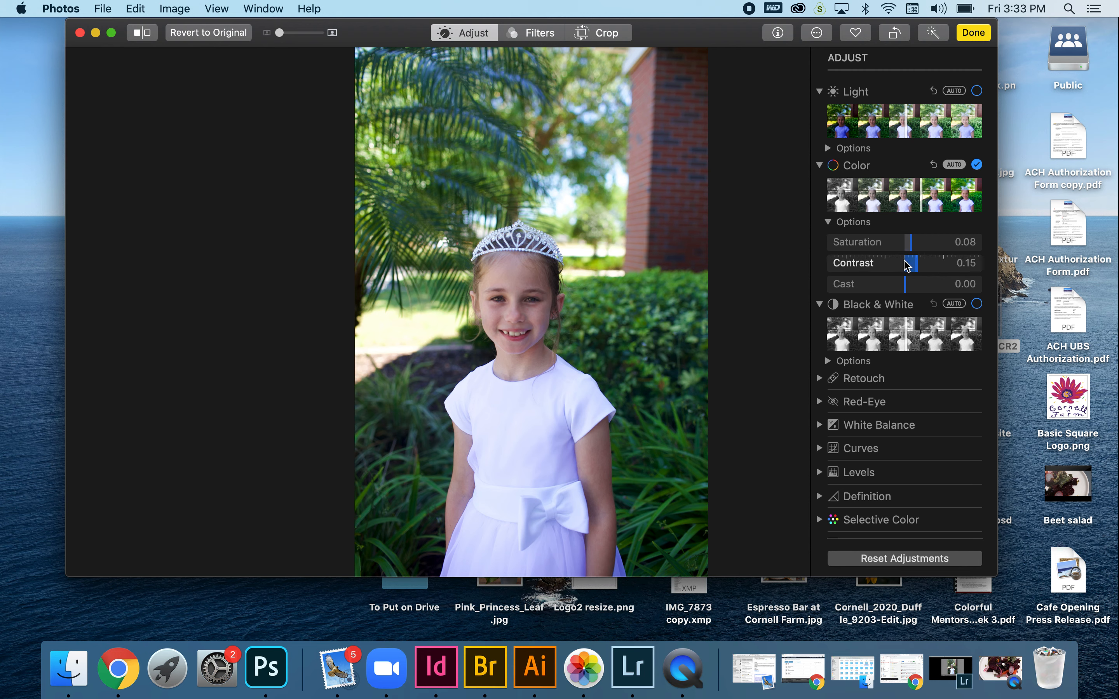
left_click_drag(905, 292, 906, 248)
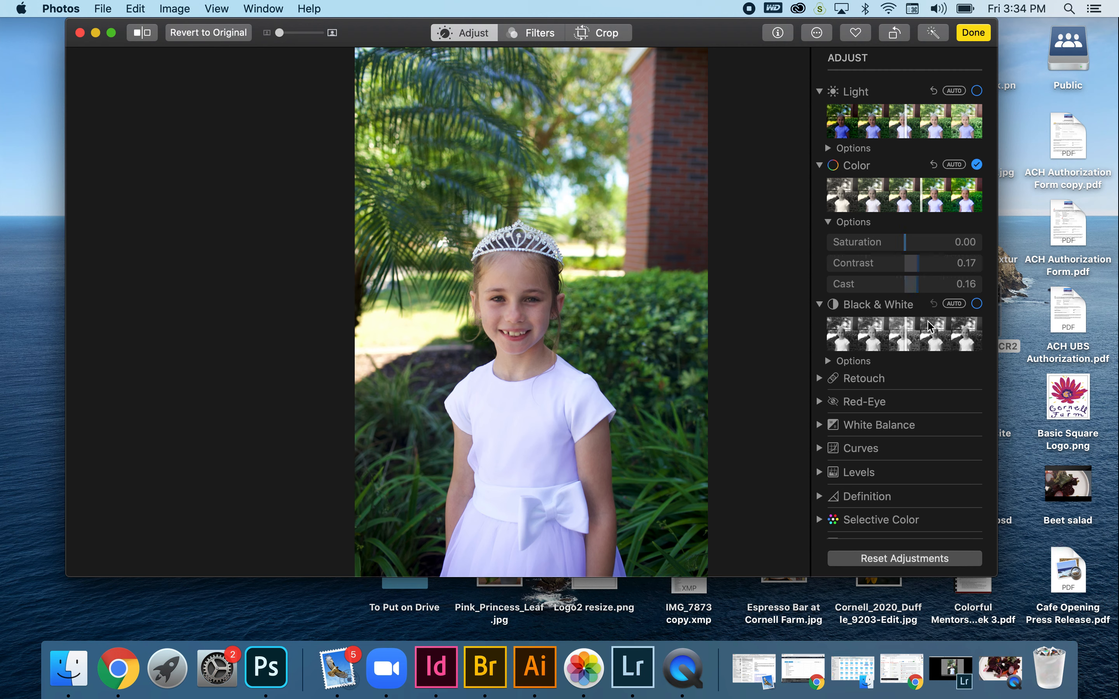
left_click(829, 222)
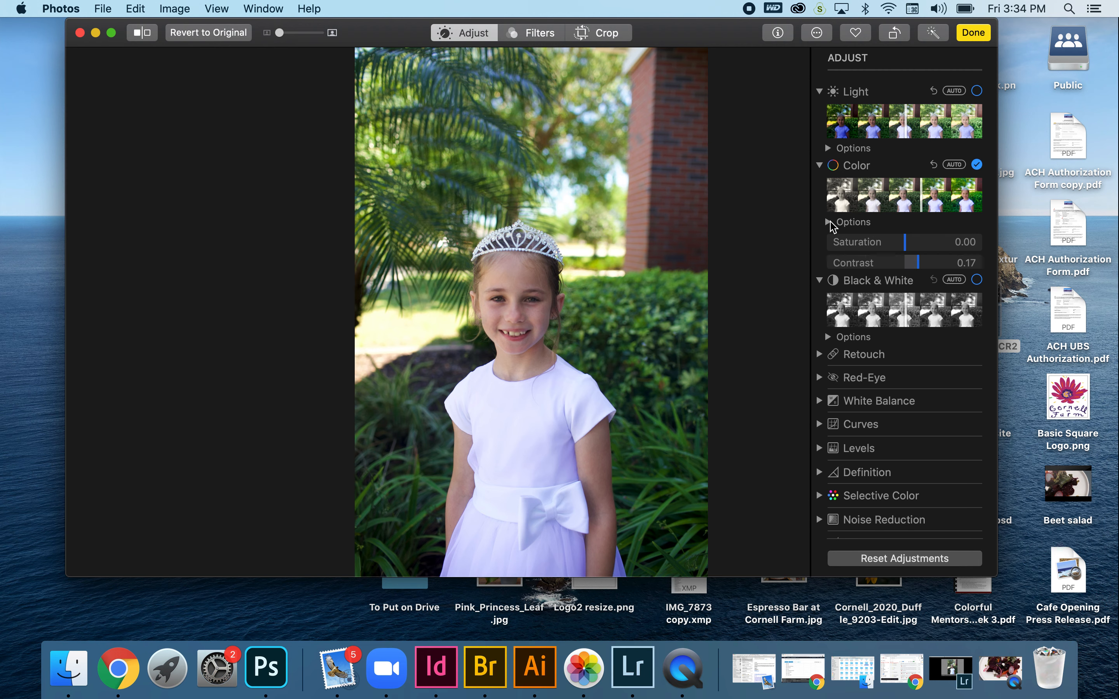
left_click(819, 241)
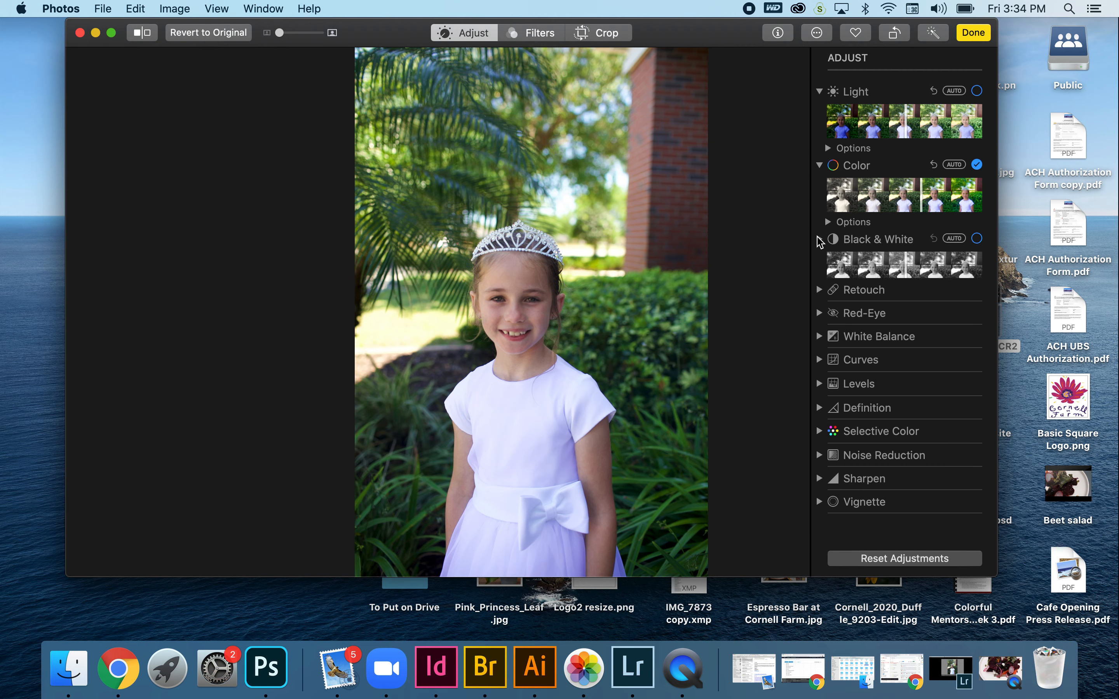
left_click(819, 165)
- Adjust the Light options: Brilliance -0.07, Highlights -0.08, Shadows 0.08, Contrast 0.05 and Black Point 0.18
left_click(827, 148)
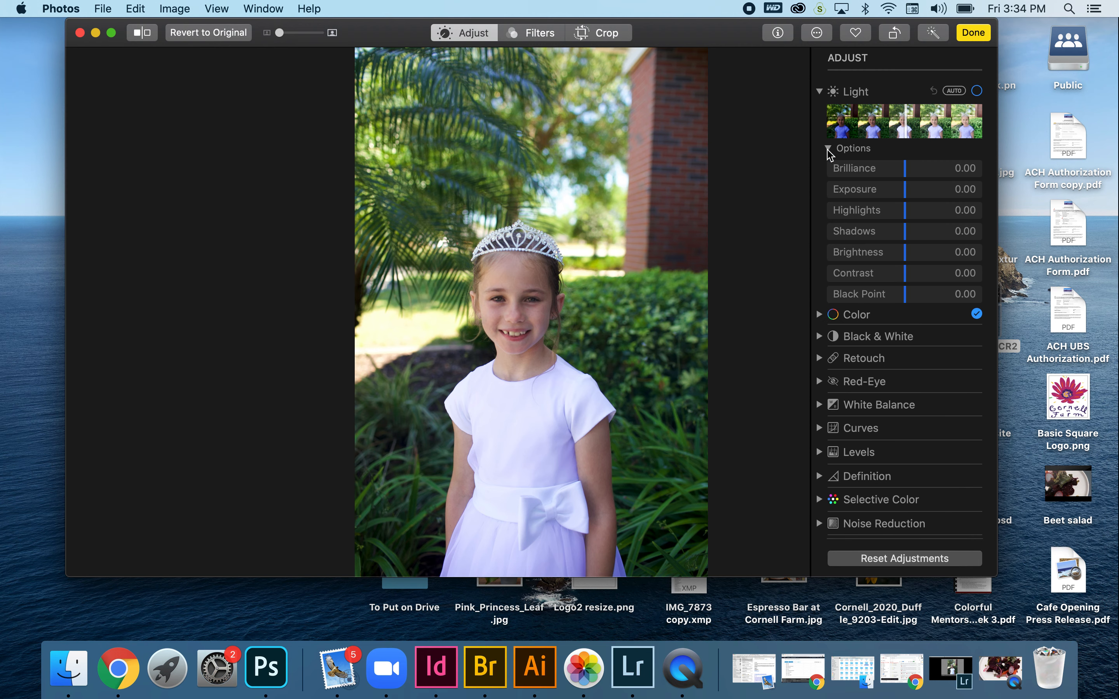
mouse_move(905, 175)
left_mouse_down()
mouse_move(943, 179)
mouse_move(883, 180)
mouse_move(952, 180)
mouse_move(901, 173)
mouse_move(929, 192)
mouse_move(907, 193)
left_mouse_up()
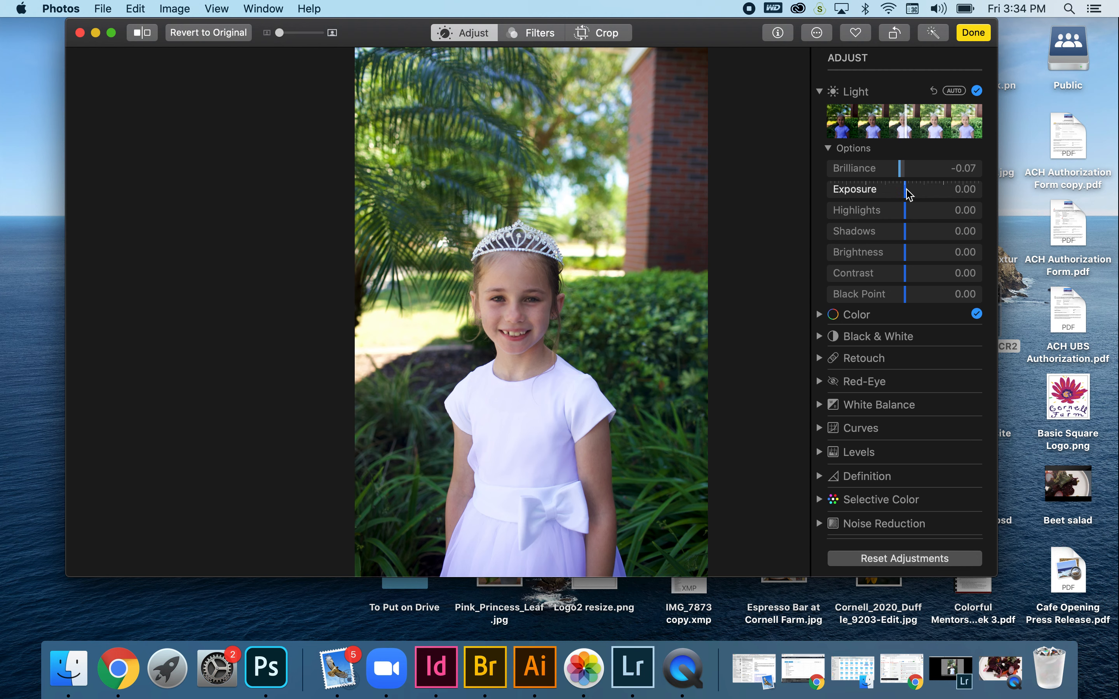
mouse_move(905, 216)
left_mouse_down()
mouse_move(878, 214)
mouse_move(903, 216)
left_mouse_up()
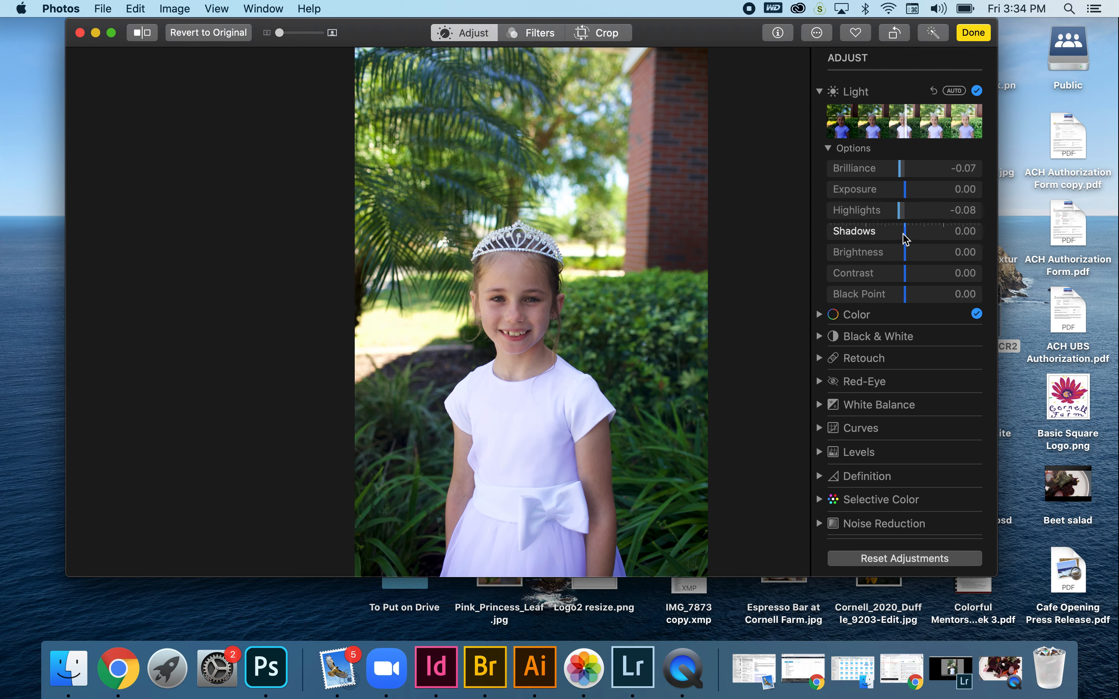
left_click_drag(903, 234, 919, 295)
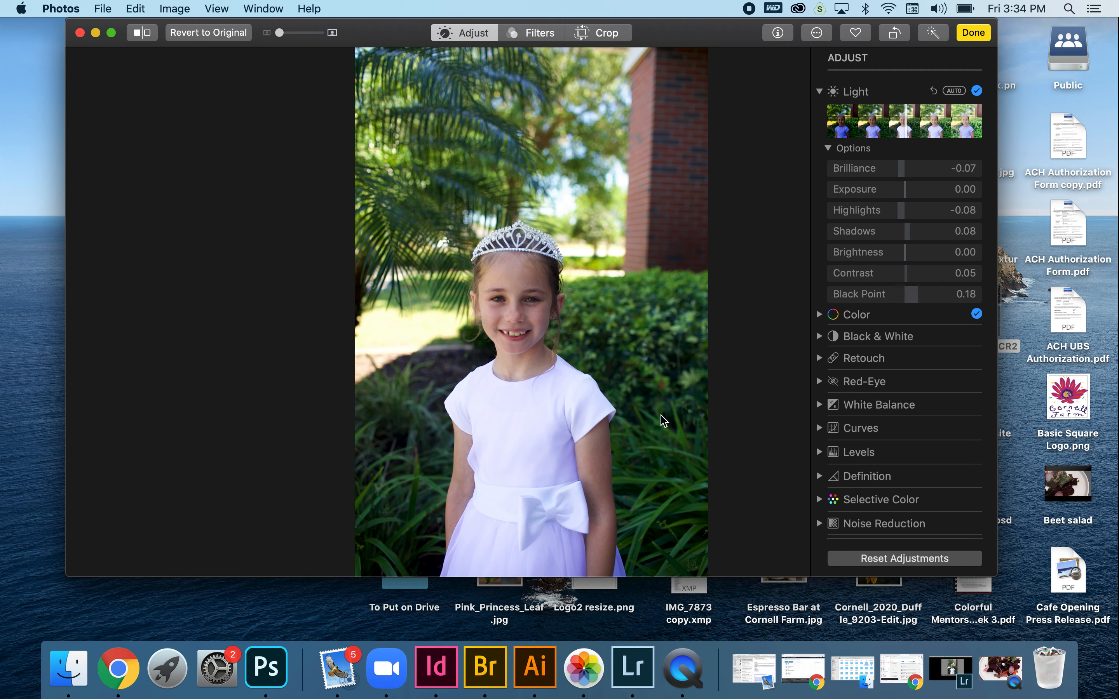
left_click(828, 149)
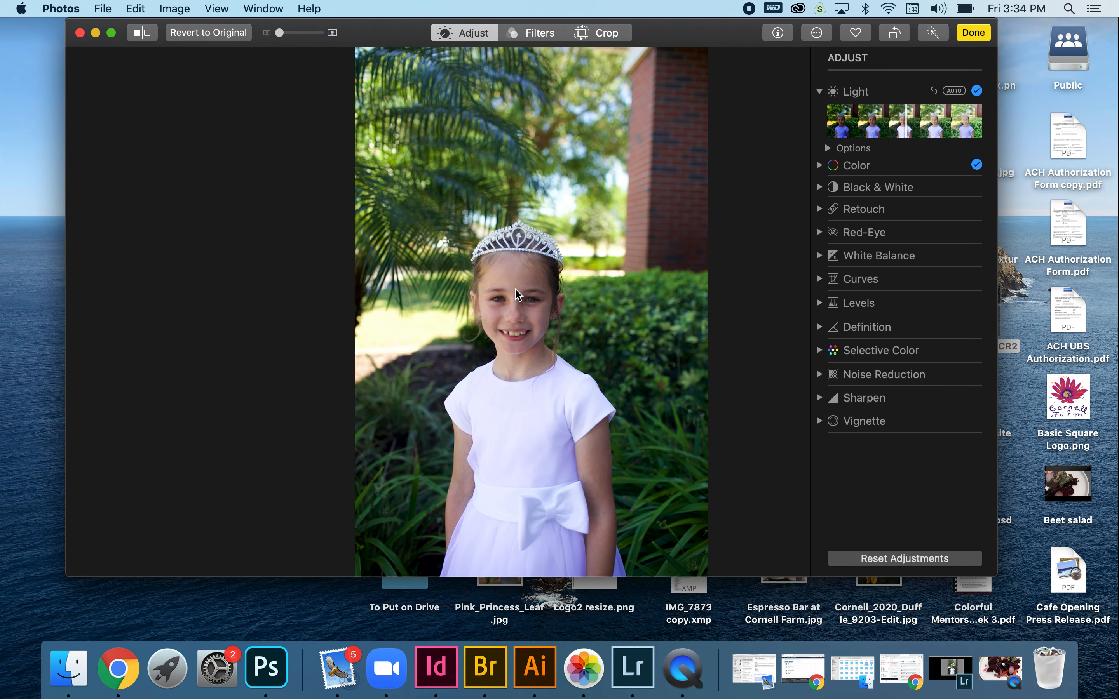
- Retouch the skin spots on the girl's forehead and both cheeks, and adjust the Retouch brush size
key("z")
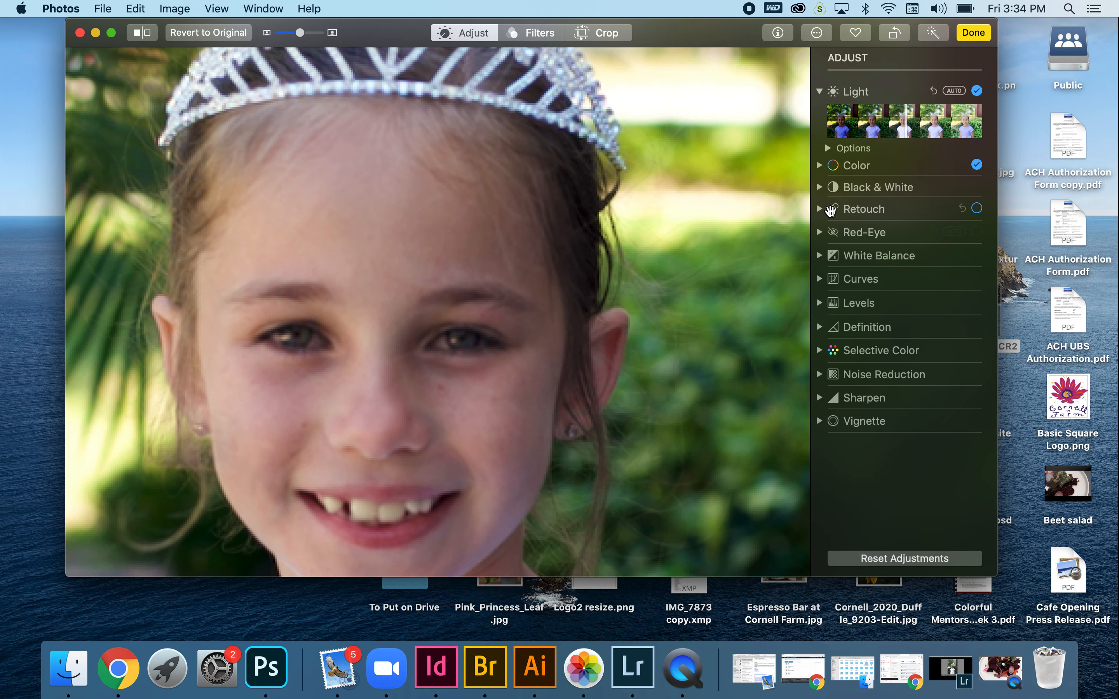
left_click(831, 211)
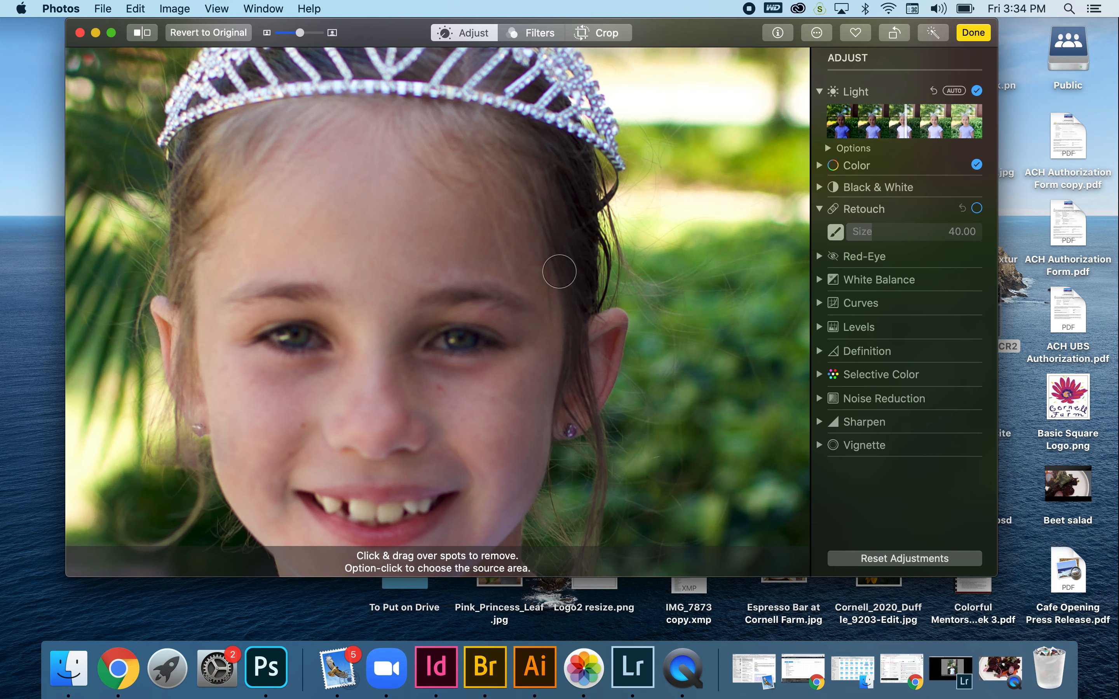
left_click_drag(389, 245, 388, 289)
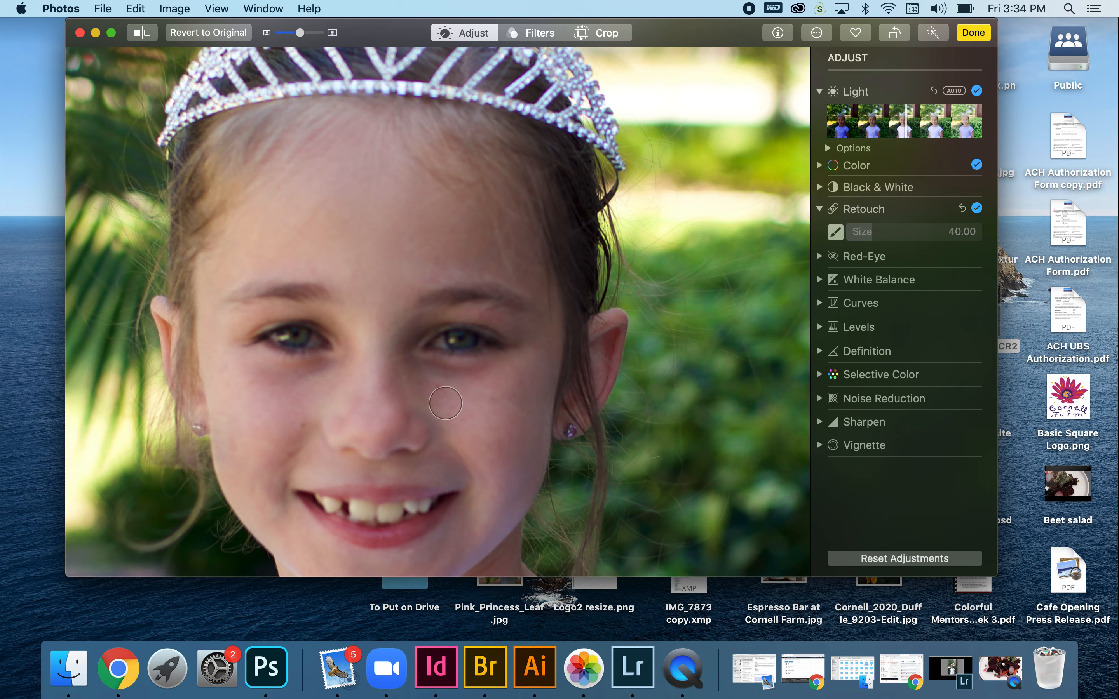
left_click(437, 395)
left_click(298, 419)
mouse_move(876, 232)
left_mouse_down()
mouse_move(853, 232)
mouse_move(920, 237)
mouse_move(862, 234)
left_mouse_up()
left_click(820, 209)
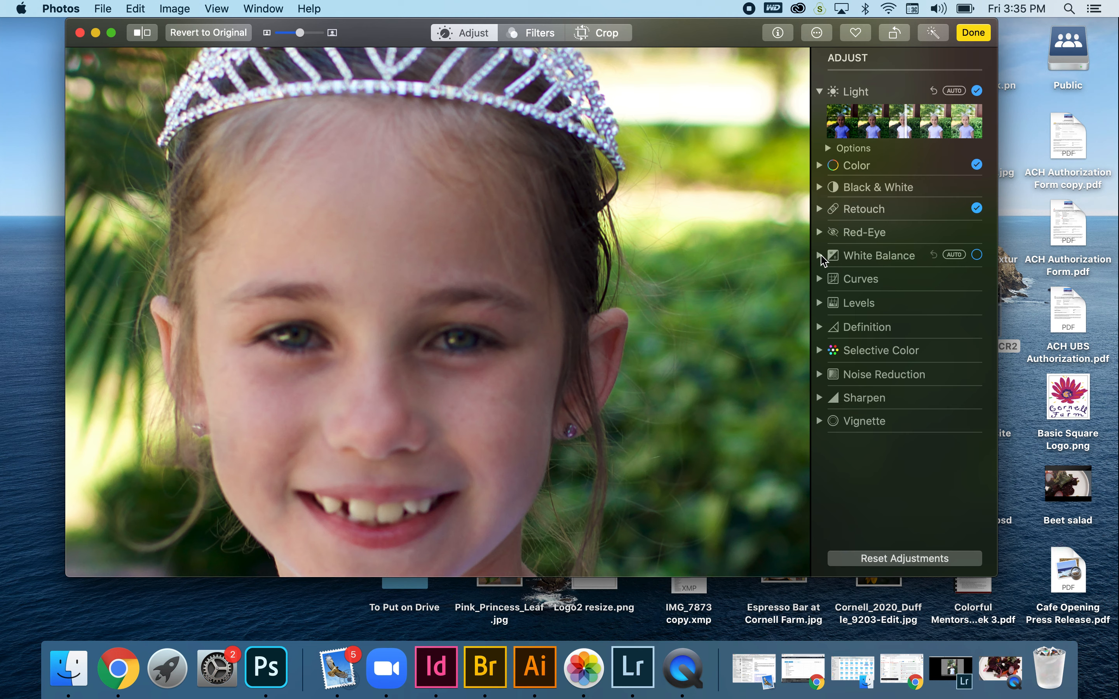
- Set the white balance by Skin Tone, sampling the skin on the girl's forehead
left_click(820, 256)
left_click(975, 279)
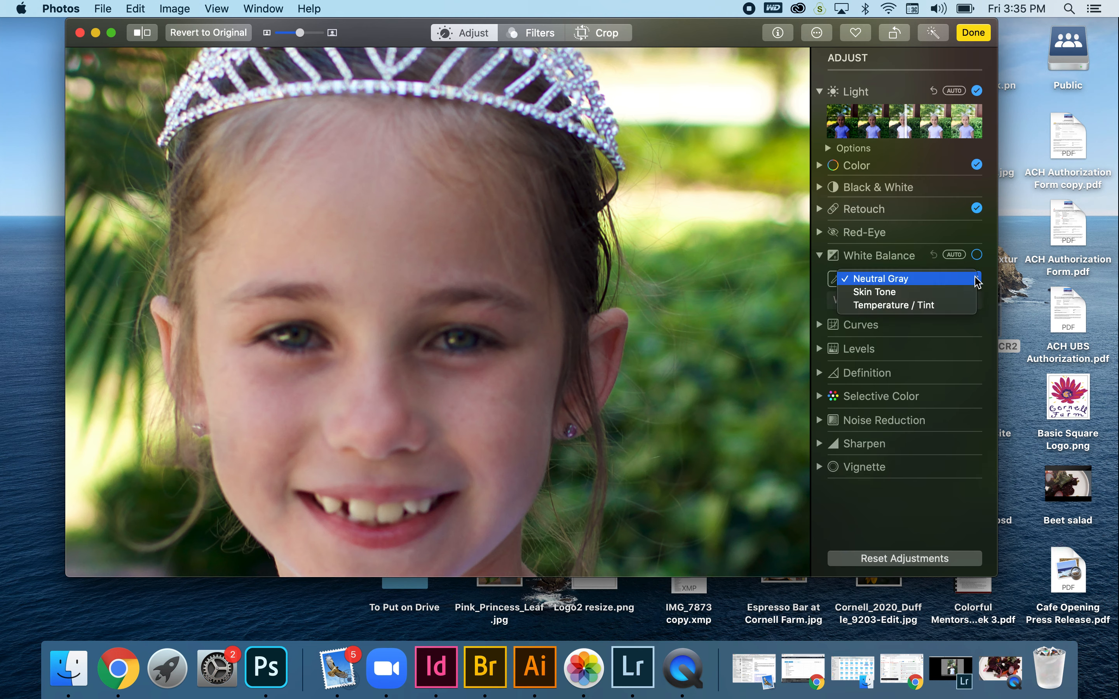
left_click(955, 296)
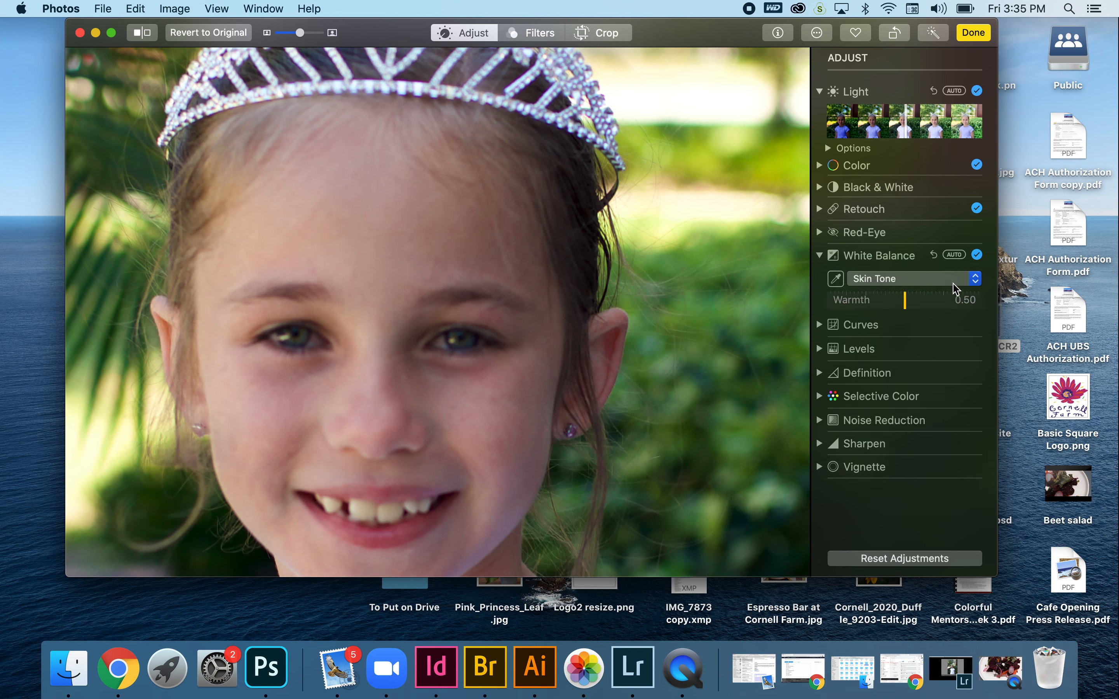
left_click(939, 282)
left_click(900, 280)
left_click(837, 280)
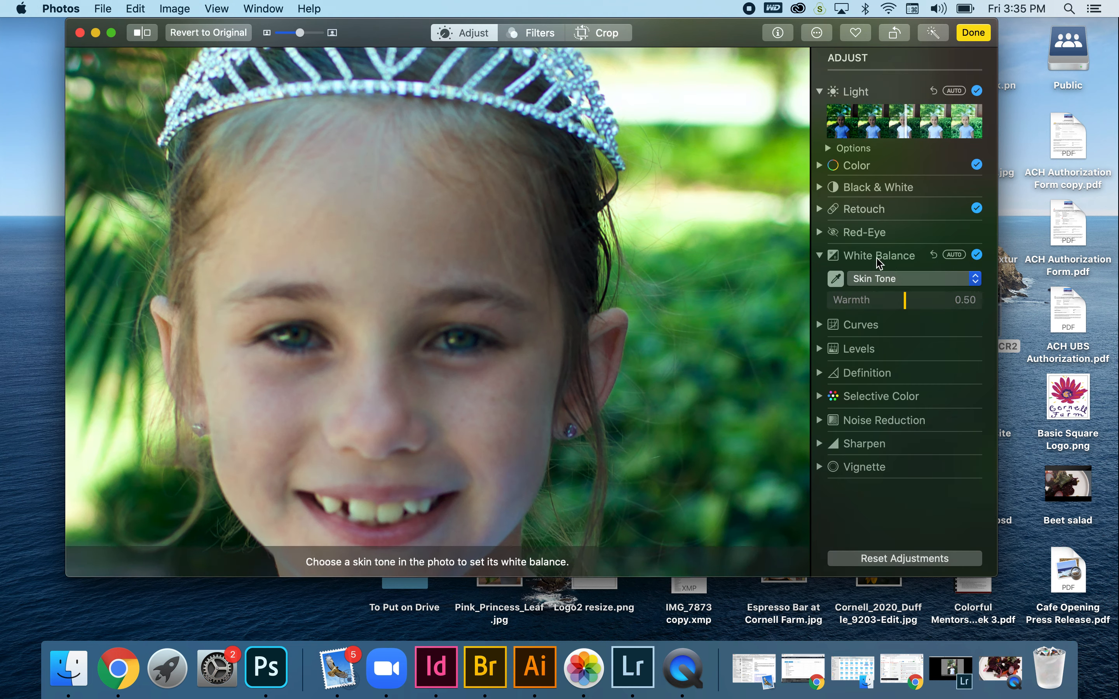
left_click(380, 243)
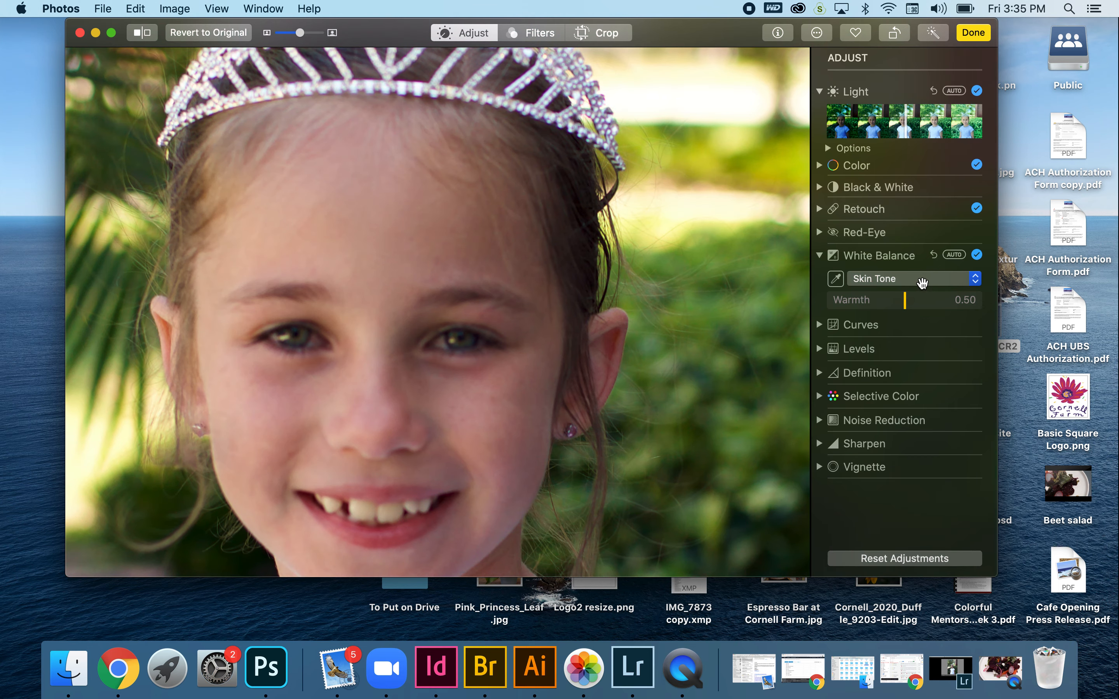
key("z")
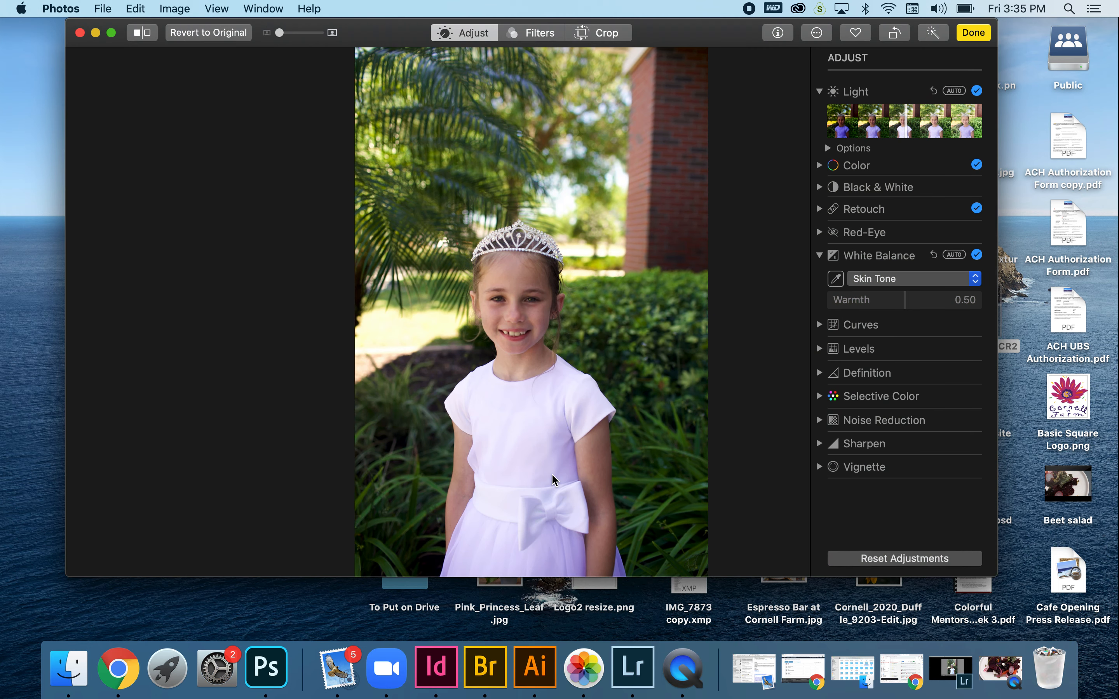
- Switch the white balance to Neutral Gray and sample the white dress at the bodice and the skirt
left_click(890, 279)
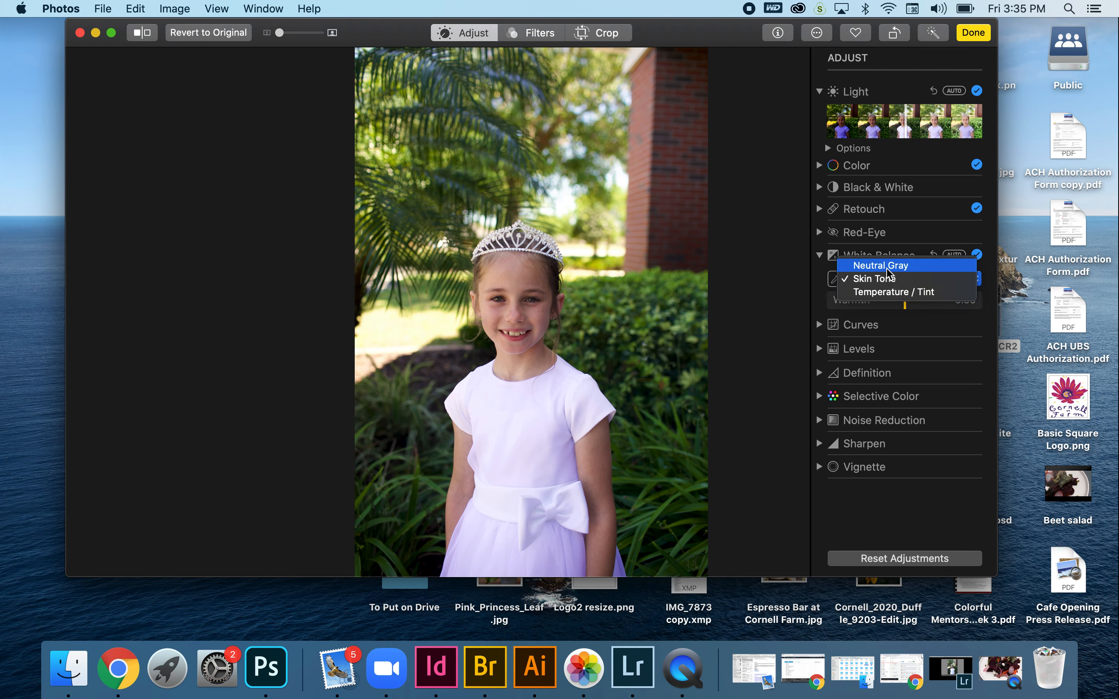
left_click(886, 270)
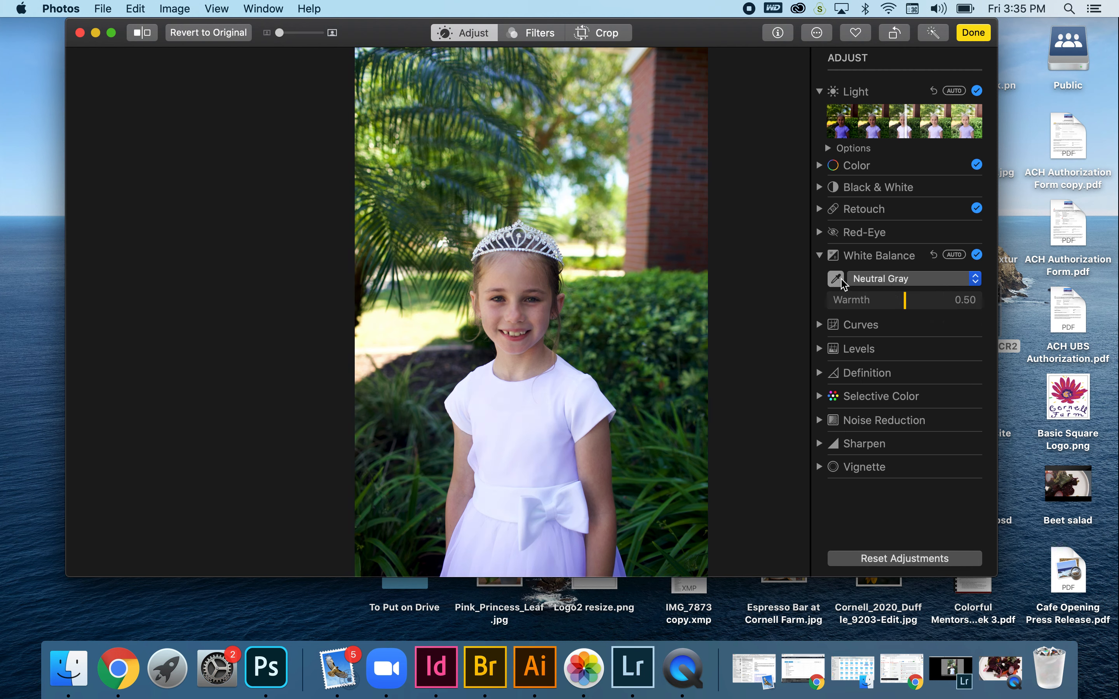
left_click(514, 420)
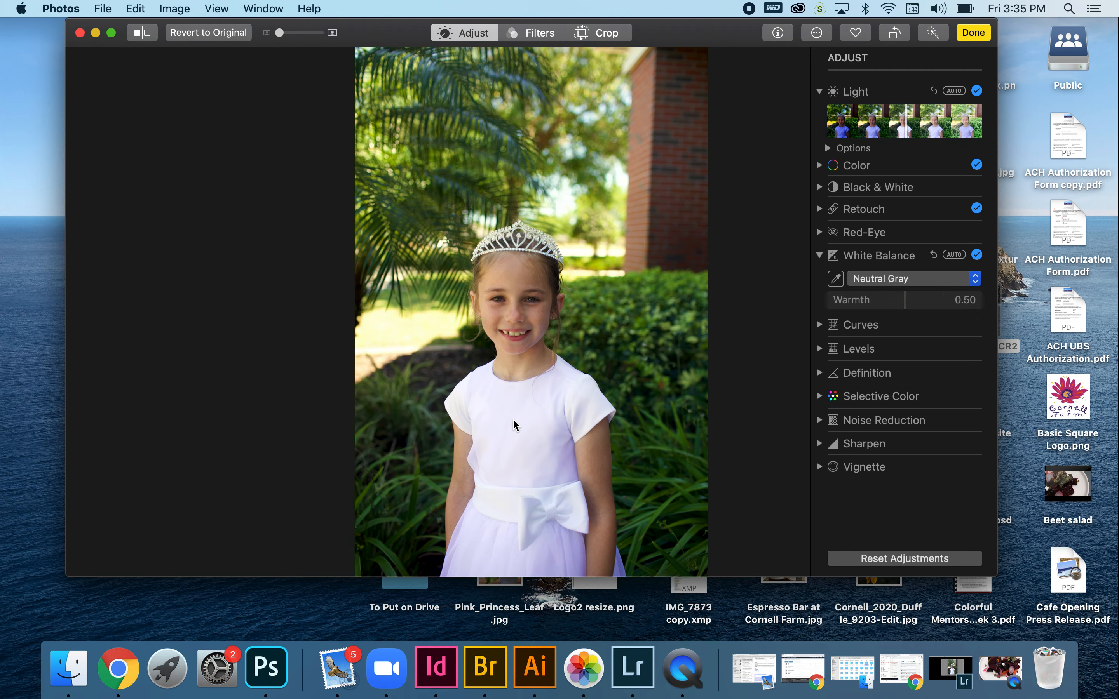
left_click(835, 279)
left_click(555, 546)
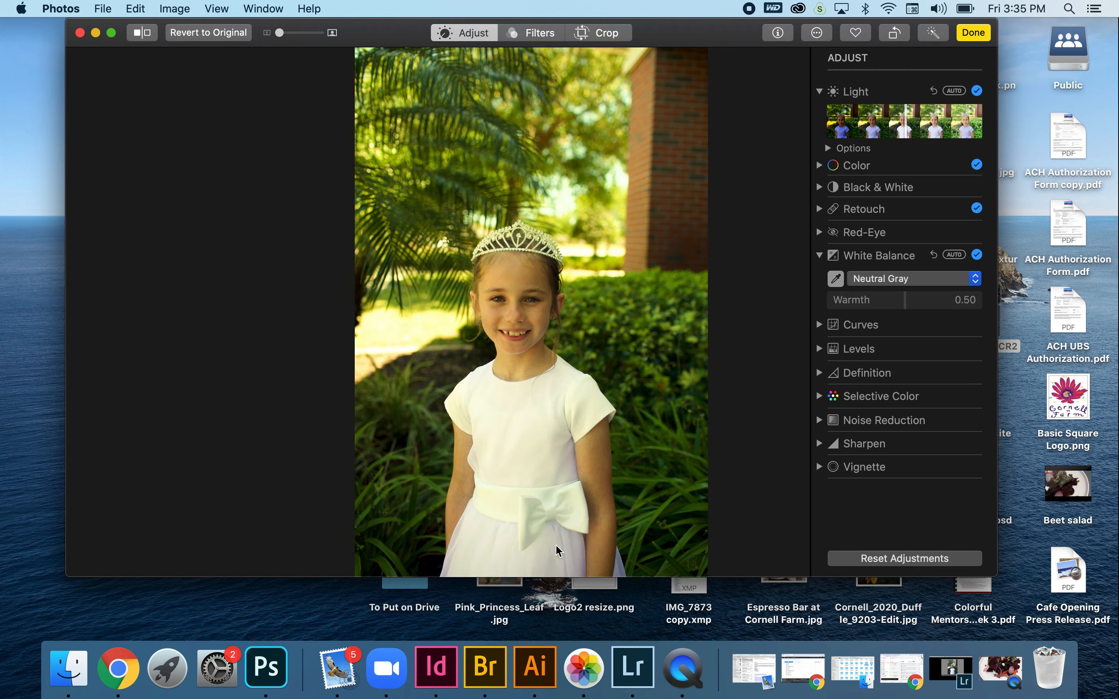
left_click(835, 279)
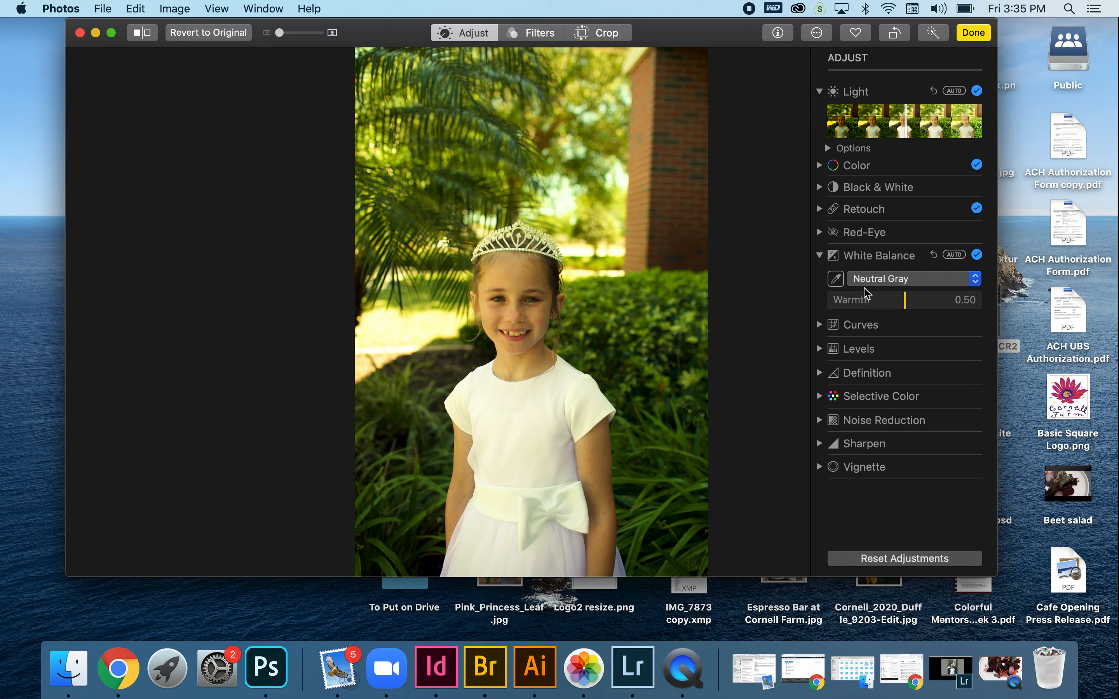
- Switch the white balance to Temperature / Tint, with temperature 5,650 and tint 0.59
left_click(874, 287)
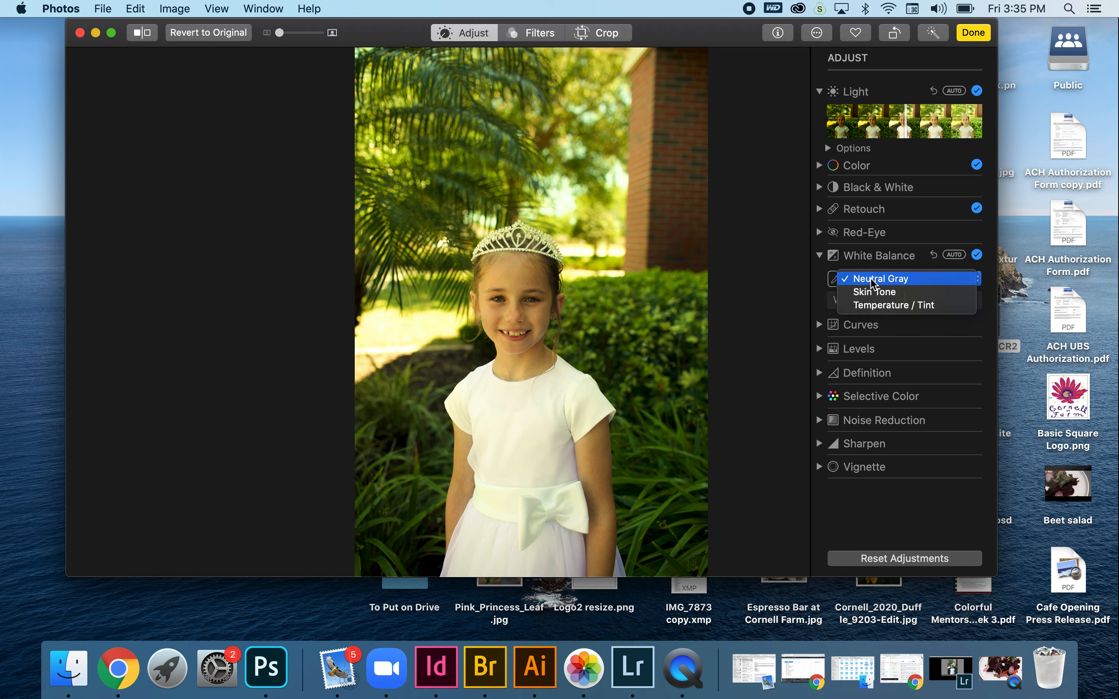
left_click(871, 279)
left_click(872, 277)
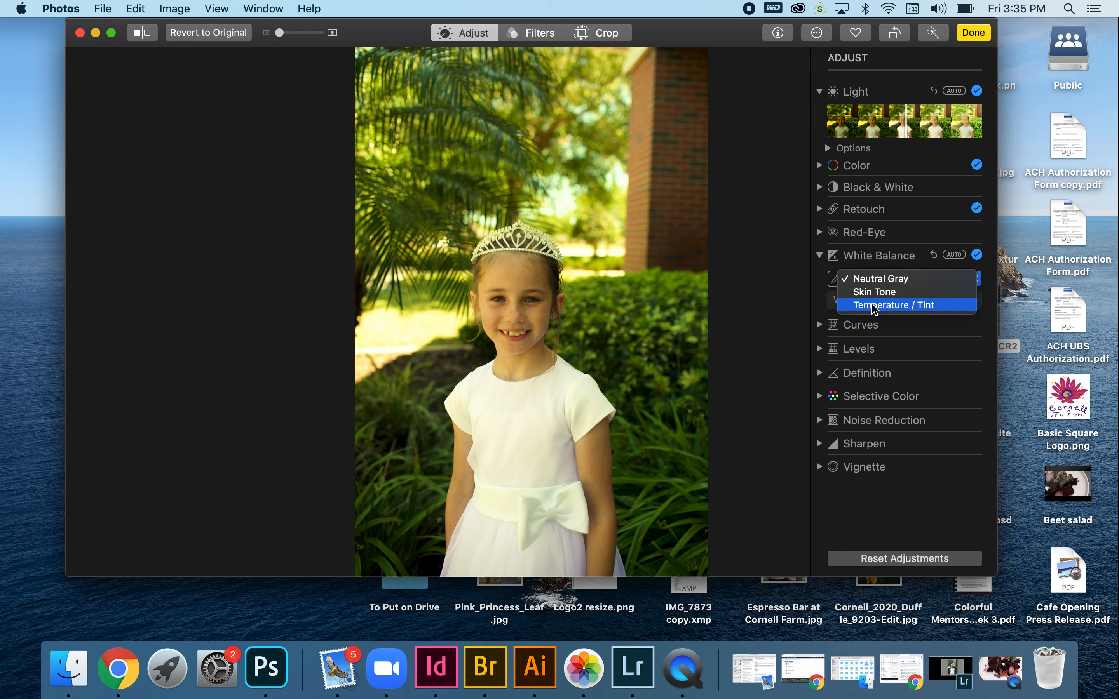
left_click(872, 305)
mouse_move(889, 304)
left_mouse_down()
mouse_move(914, 302)
mouse_move(895, 304)
mouse_move(905, 324)
mouse_move(889, 324)
left_mouse_up()
left_click_drag(869, 321, 909, 330)
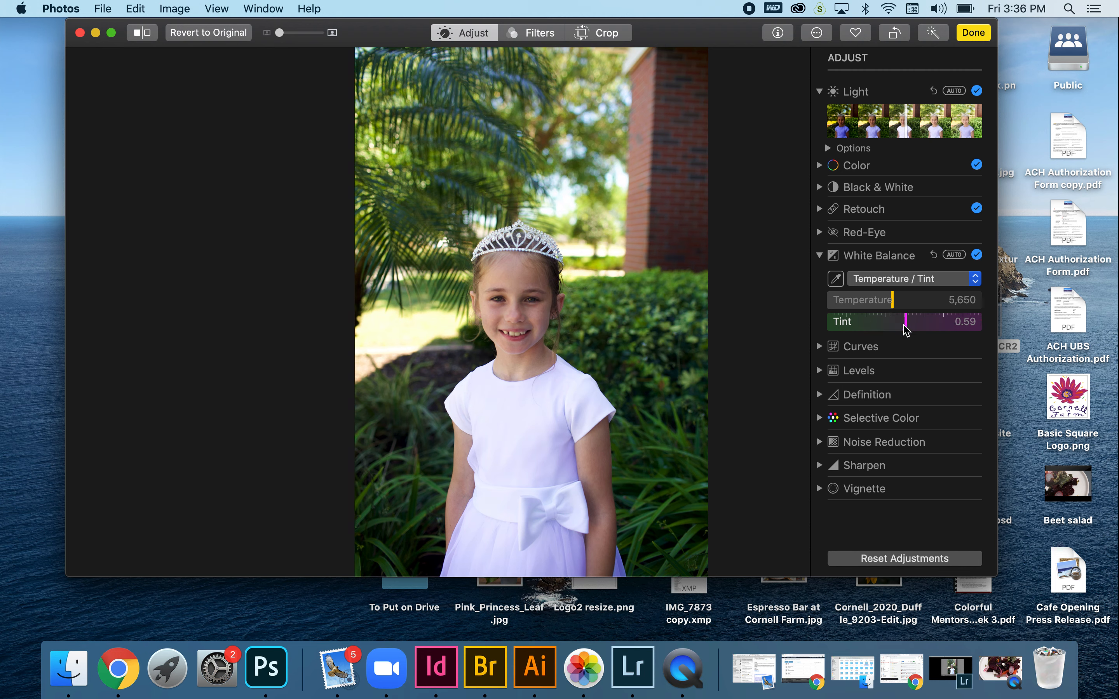
- Set the white balance back to Neutral Gray, sample the dress bodice, and set the warmth to 0.51
left_click(906, 278)
left_click(878, 252)
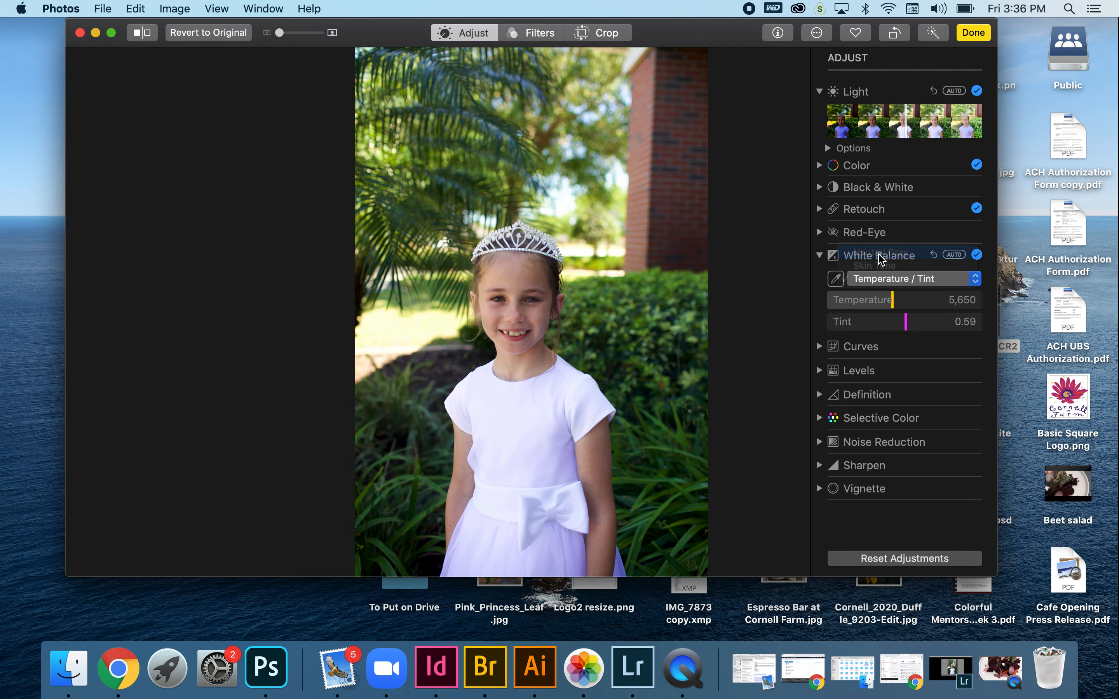
left_click(835, 279)
left_click(526, 450)
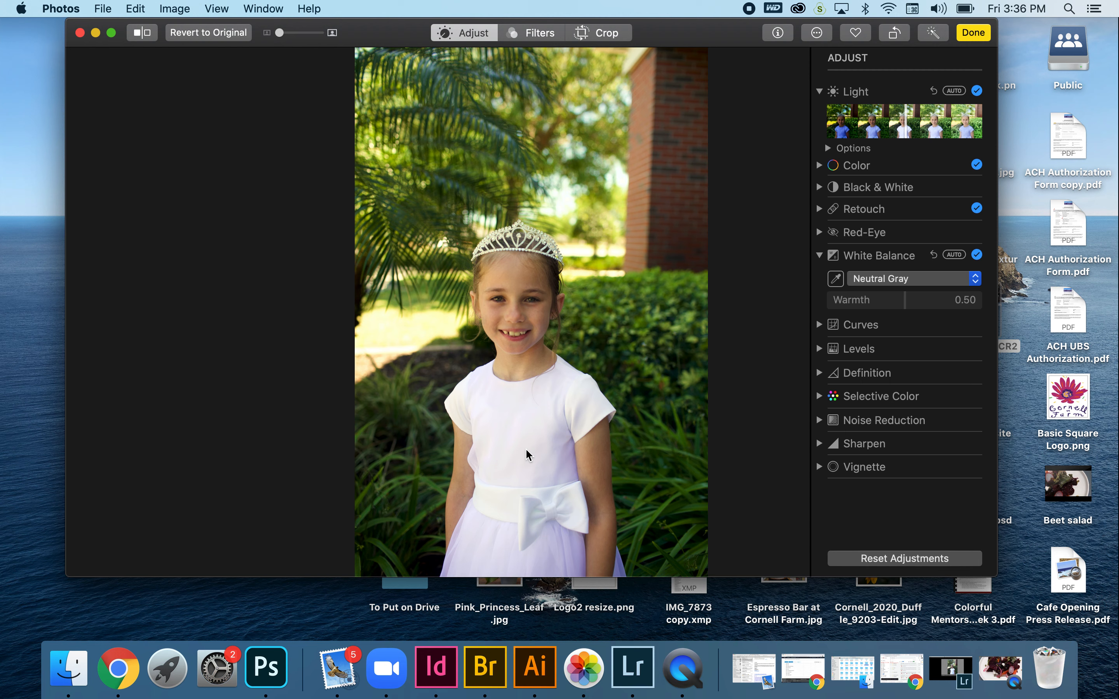
left_click(836, 279)
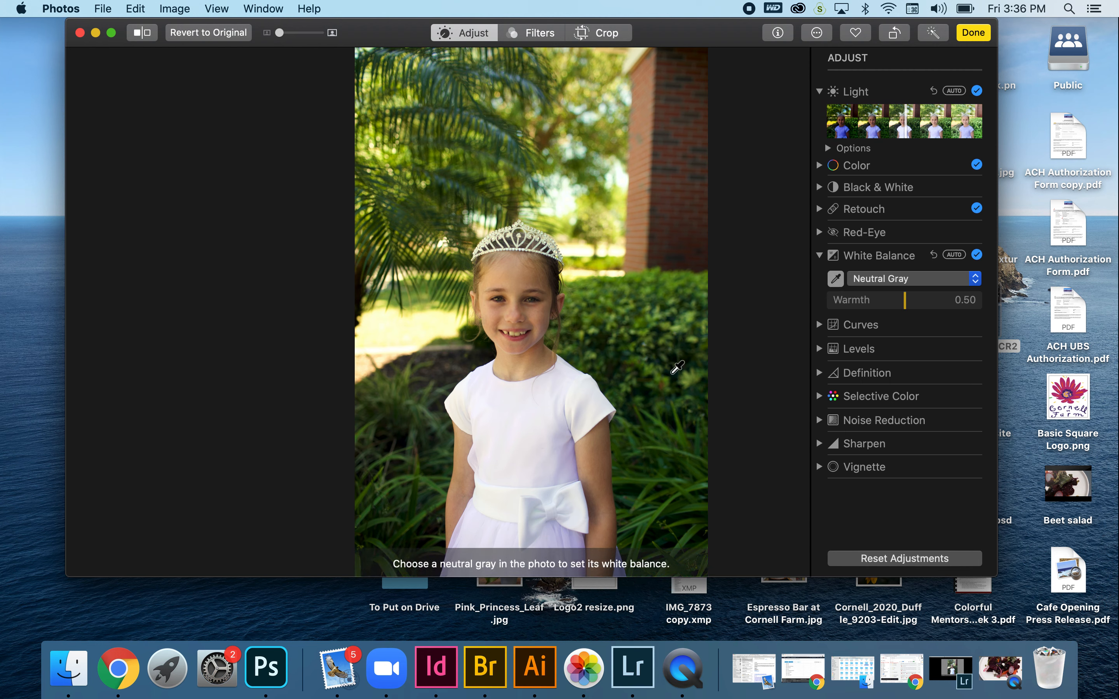
left_click(472, 404)
left_click(851, 302)
left_click_drag(853, 303, 907, 300)
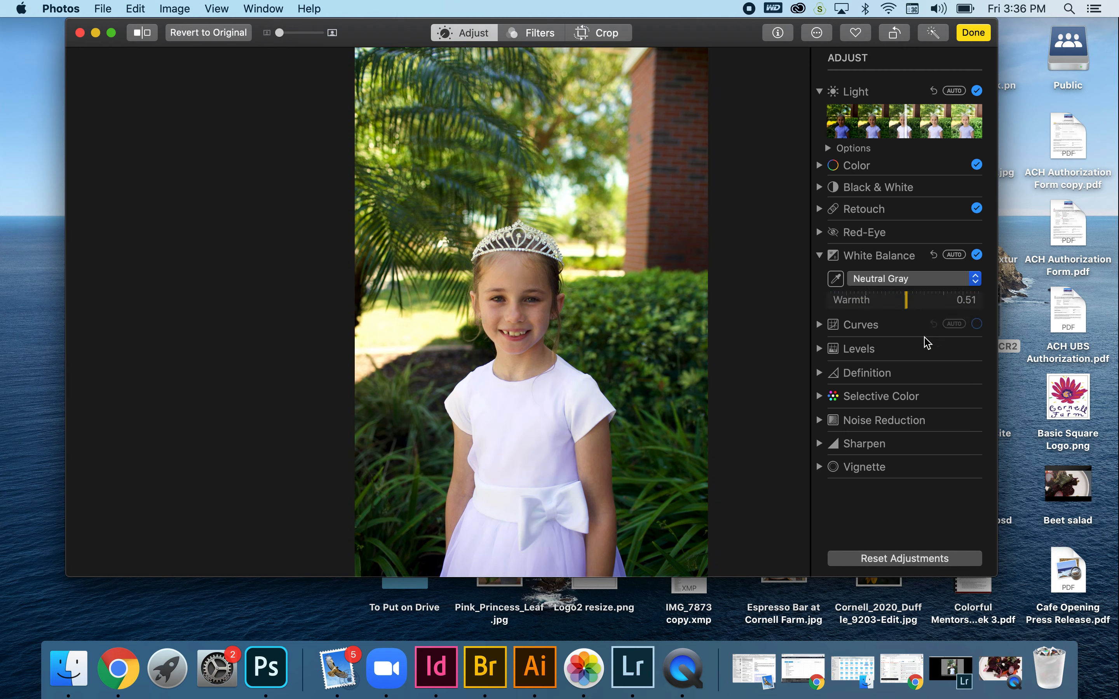
- Try an RGB Curves adjustment with raised midtones, lowered white end and darkened shadows, and disable it
left_click(819, 325)
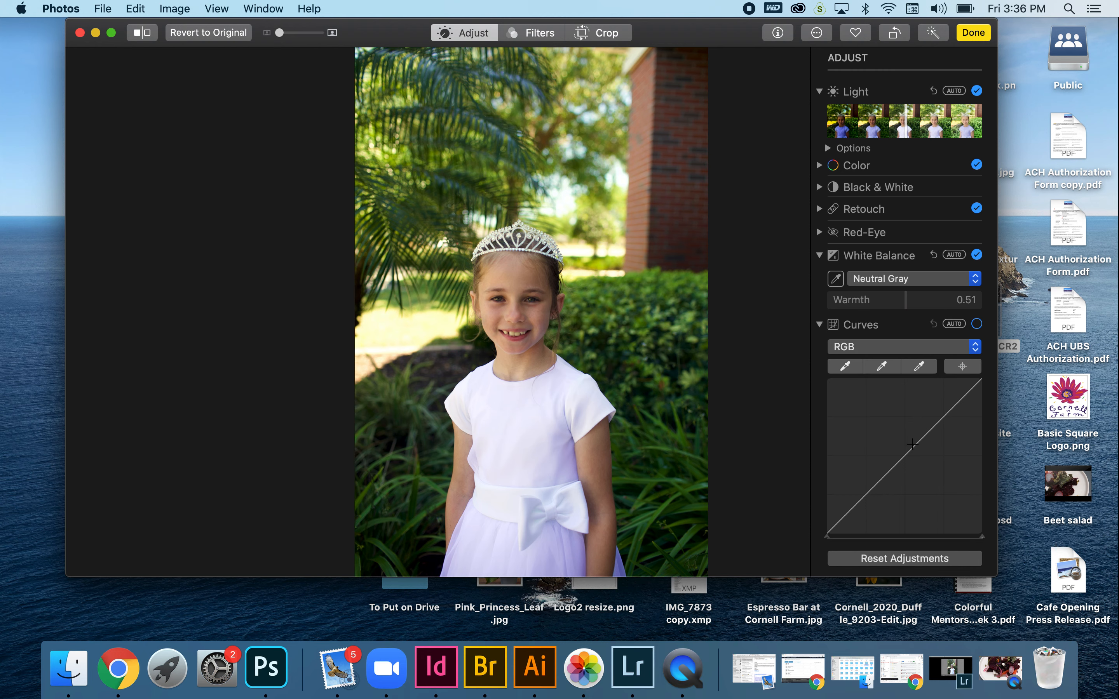
scroll(991, 337, "down", 5)
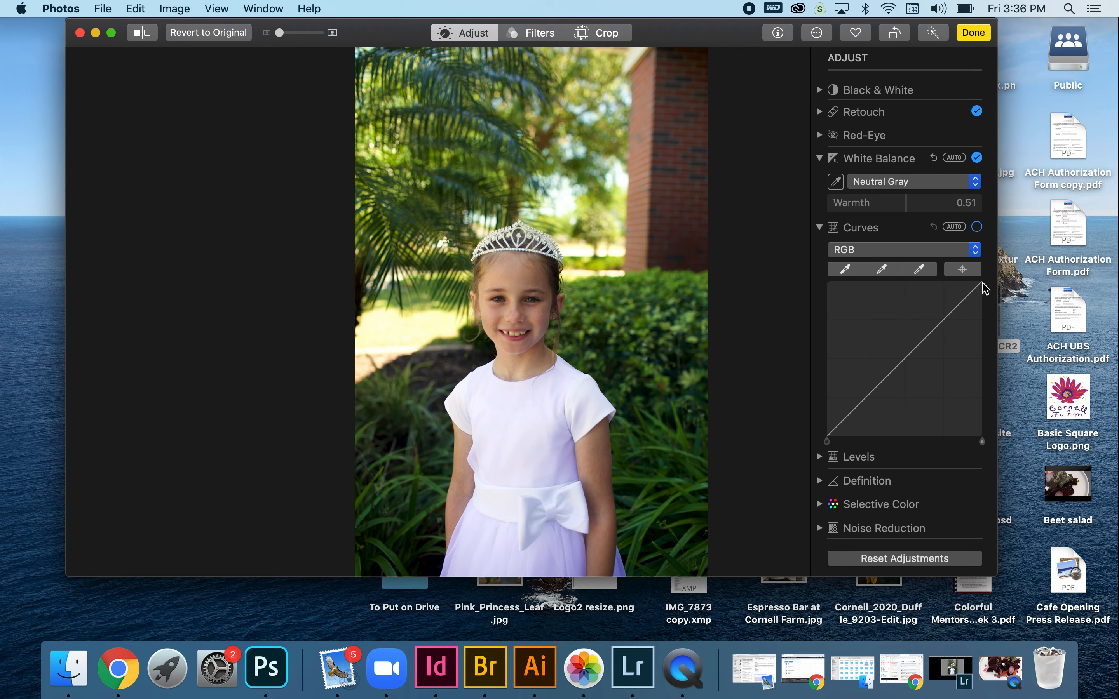
mouse_move(922, 339)
left_mouse_down()
mouse_move(894, 356)
mouse_move(910, 350)
left_mouse_up()
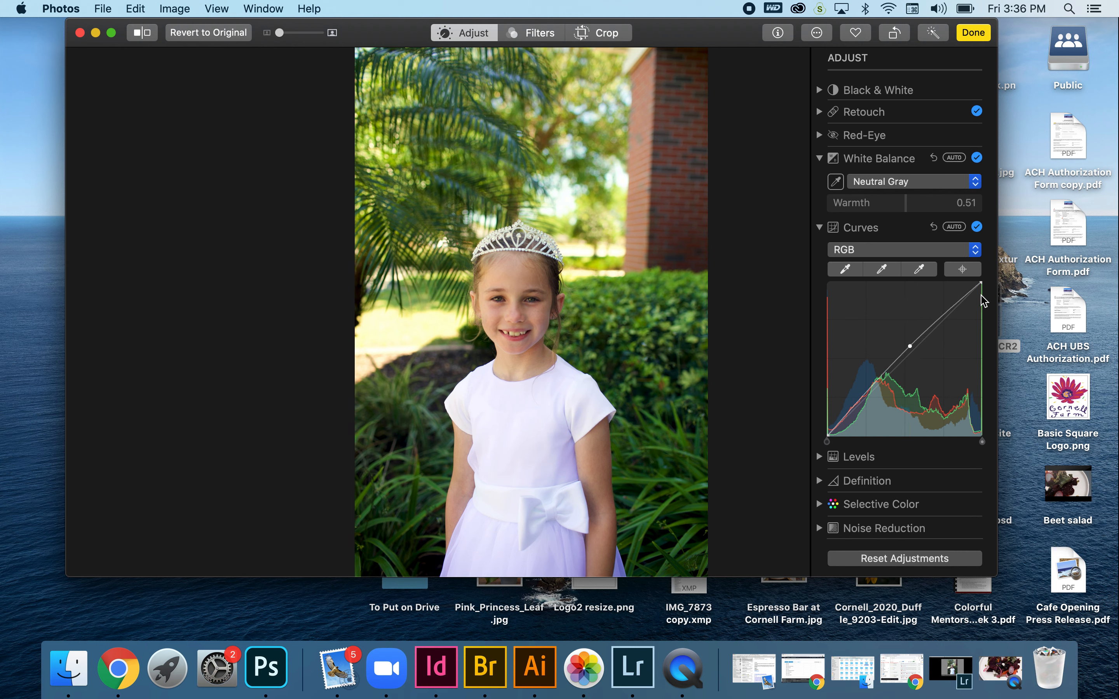
left_click_drag(981, 283, 981, 295)
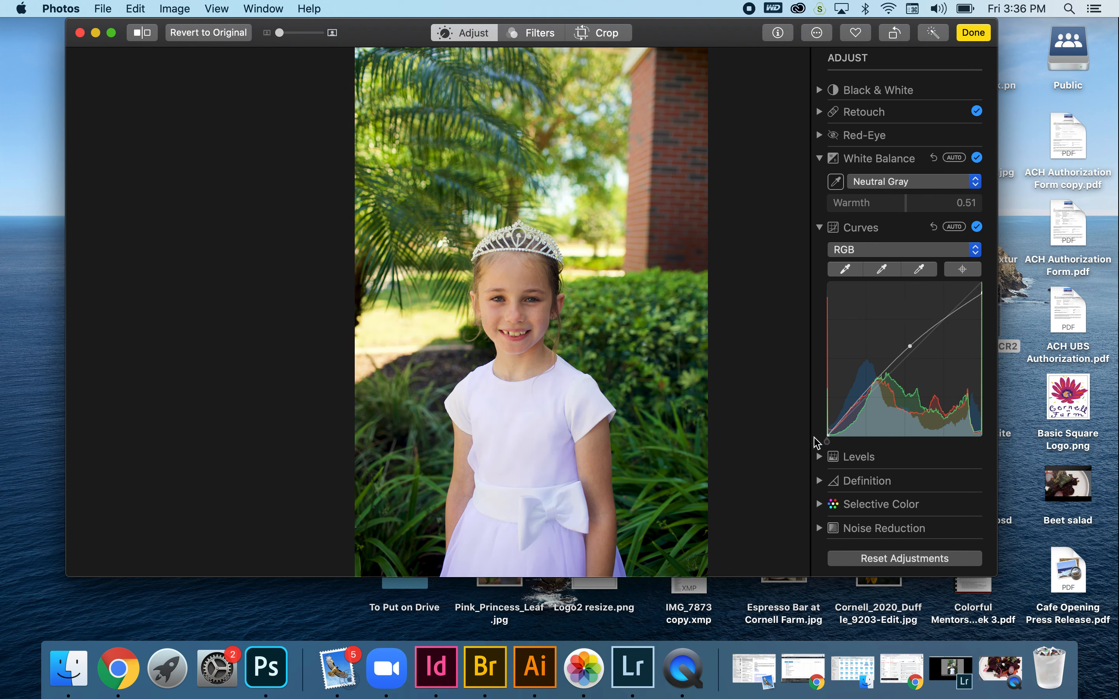
left_click_drag(854, 408, 852, 416)
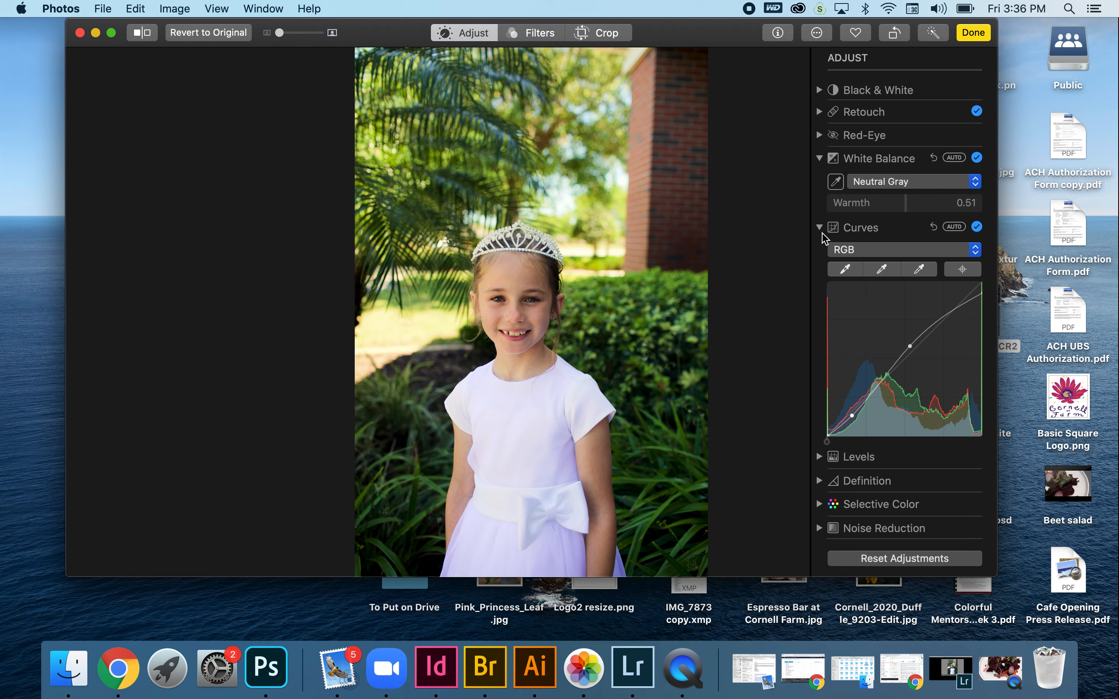
left_click(977, 231)
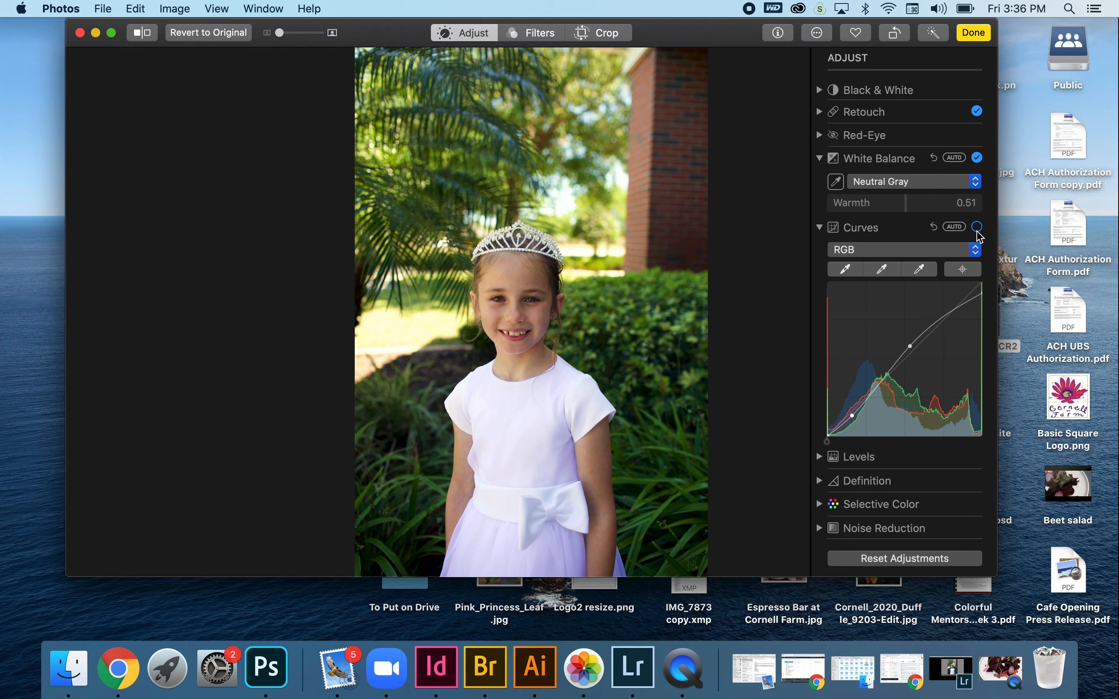
left_click(820, 228)
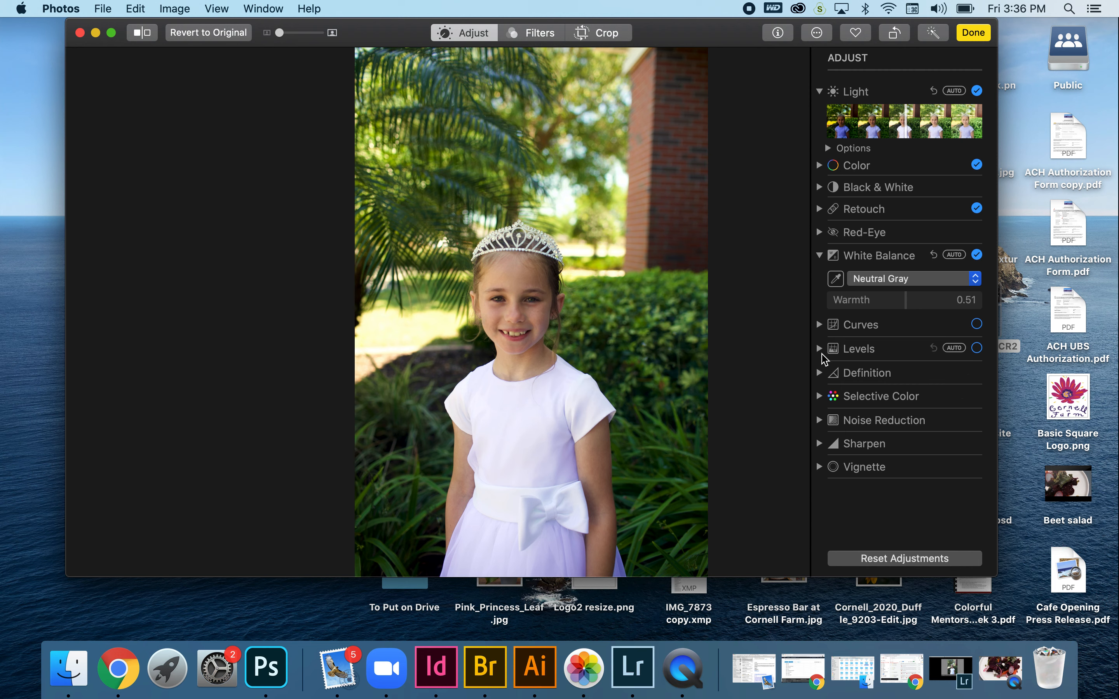
- Try automatic Levels, switching the channel to Luminance and Red, and disable the adjustment
left_click(872, 349)
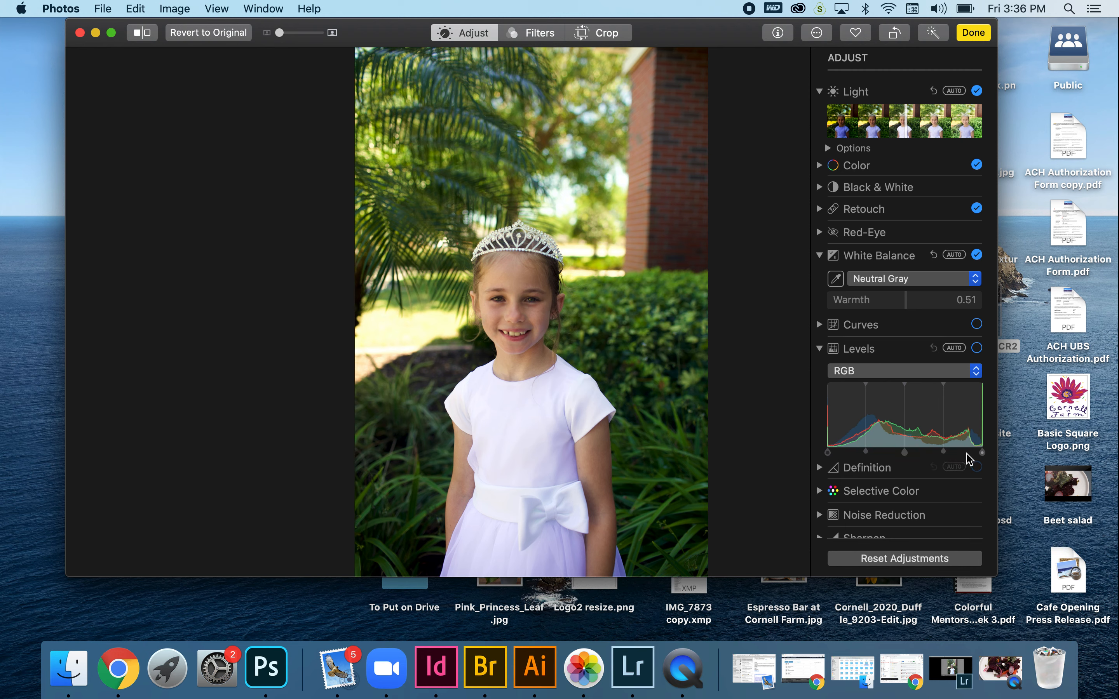
scroll(925, 447, "down", 2)
left_click(957, 313)
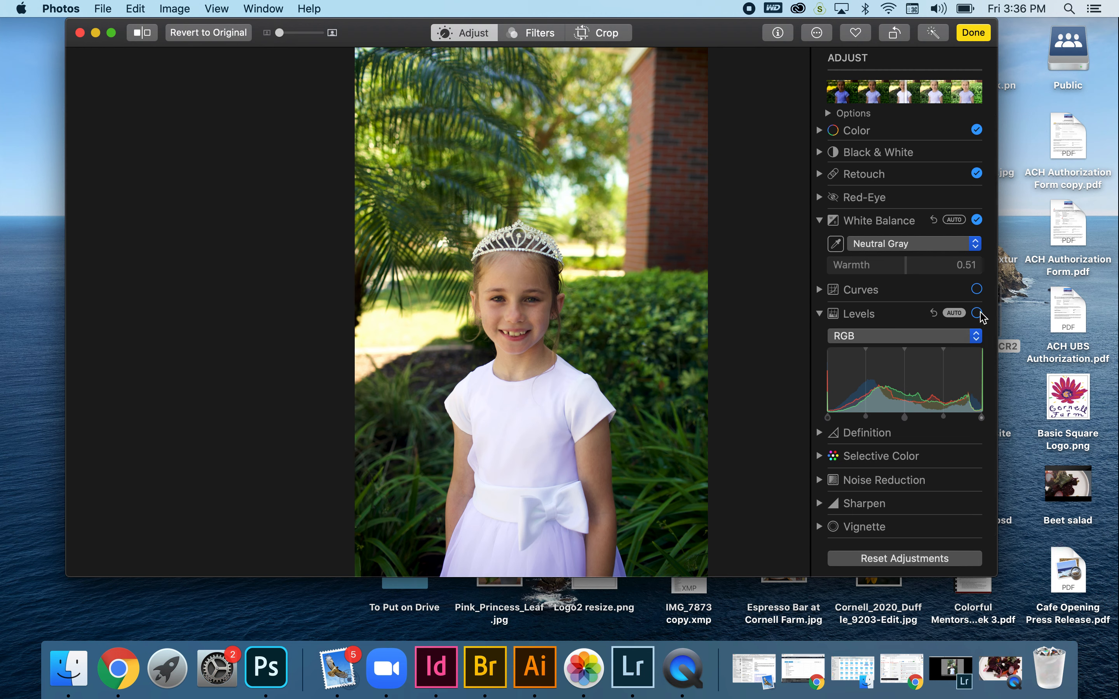
left_click(969, 336)
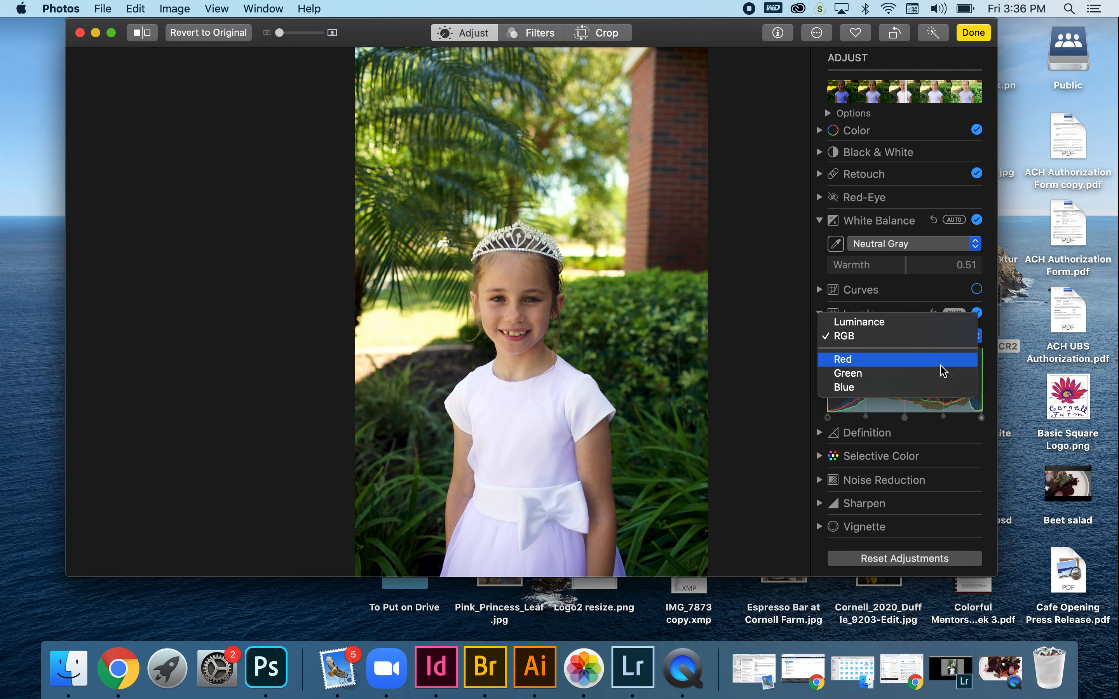
left_click(924, 322)
left_click(952, 336)
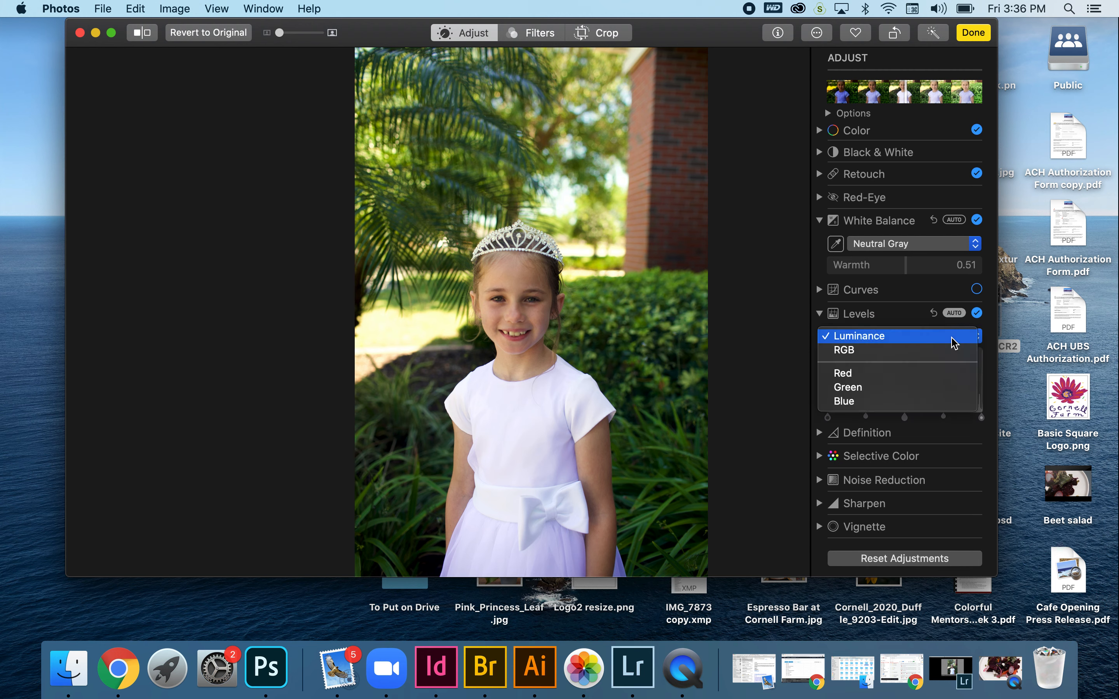
left_click(927, 374)
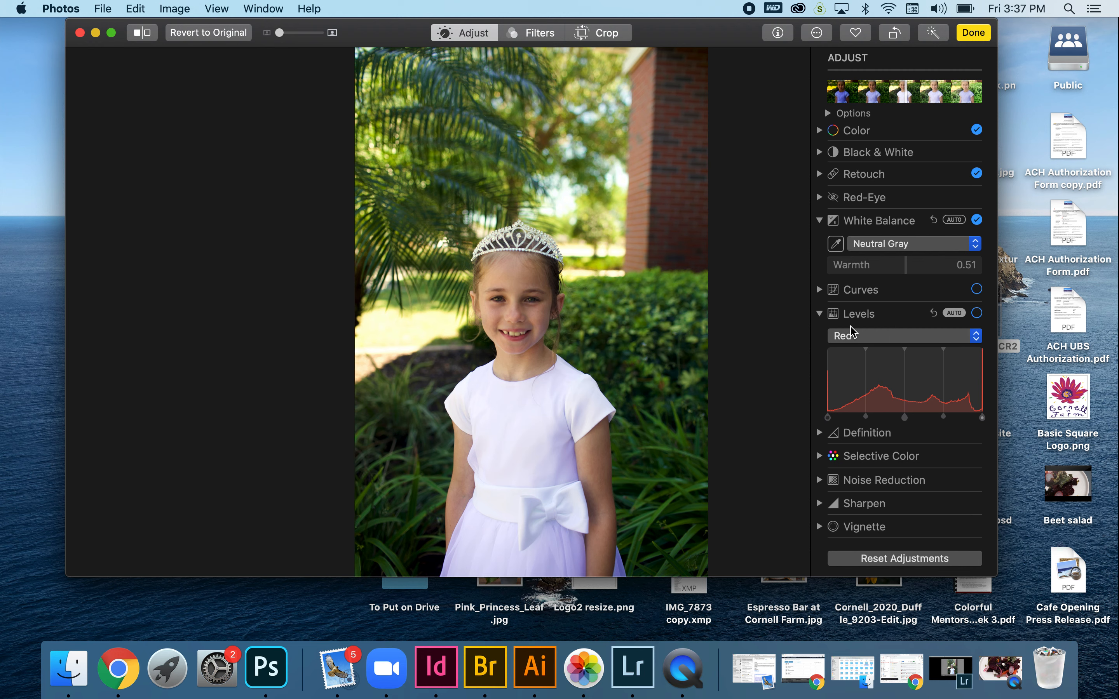
left_click(819, 314)
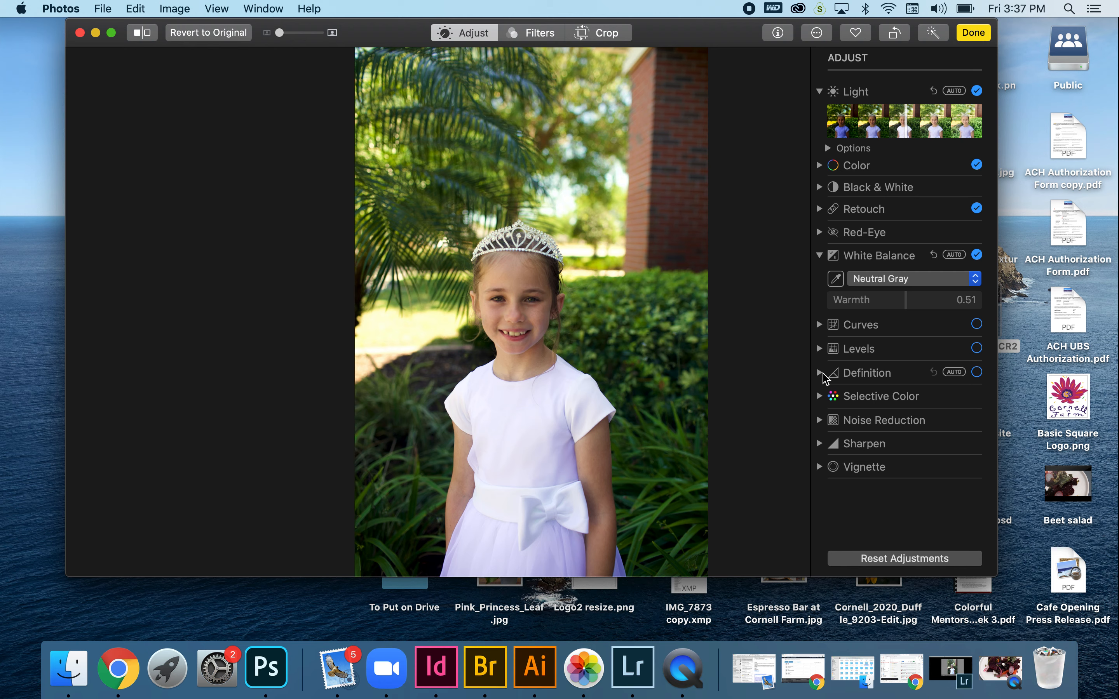
- Enable the Definition adjustment with its amount at 0.00
left_click(819, 373)
left_click_drag(836, 395, 795, 400)
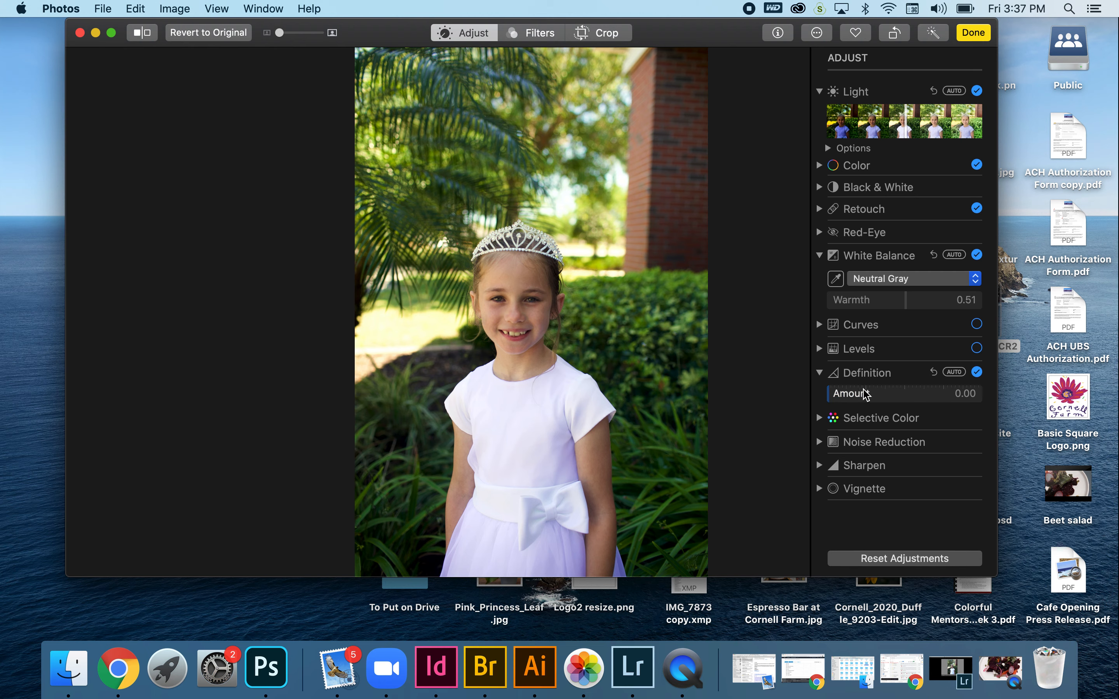
left_click(819, 373)
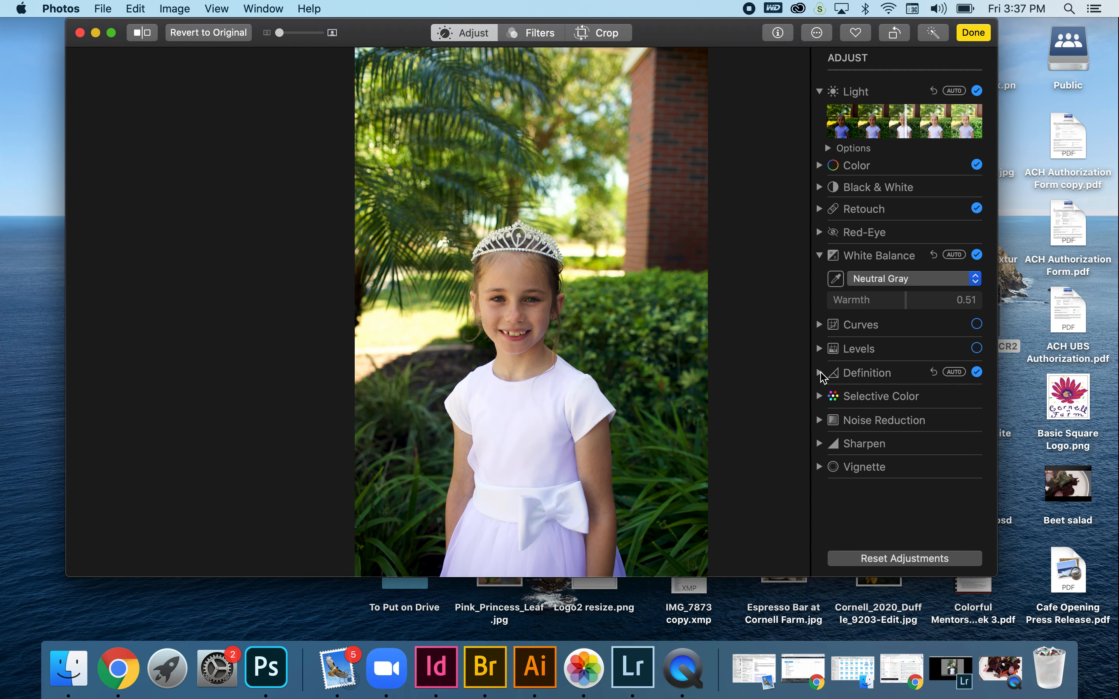
- In Selective Color, sample the green of the hedge behind the girl and set its hue to 11.61
left_click(820, 396)
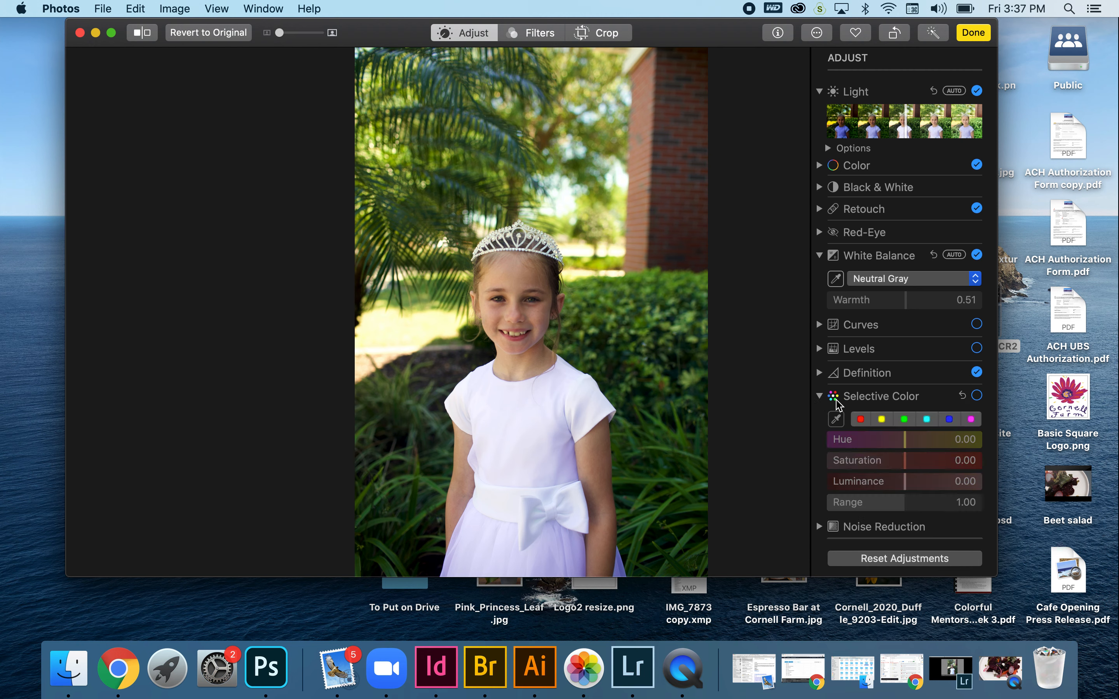
scroll(949, 369, "down", 3)
left_click_drag(931, 391, 905, 394)
left_click(836, 372)
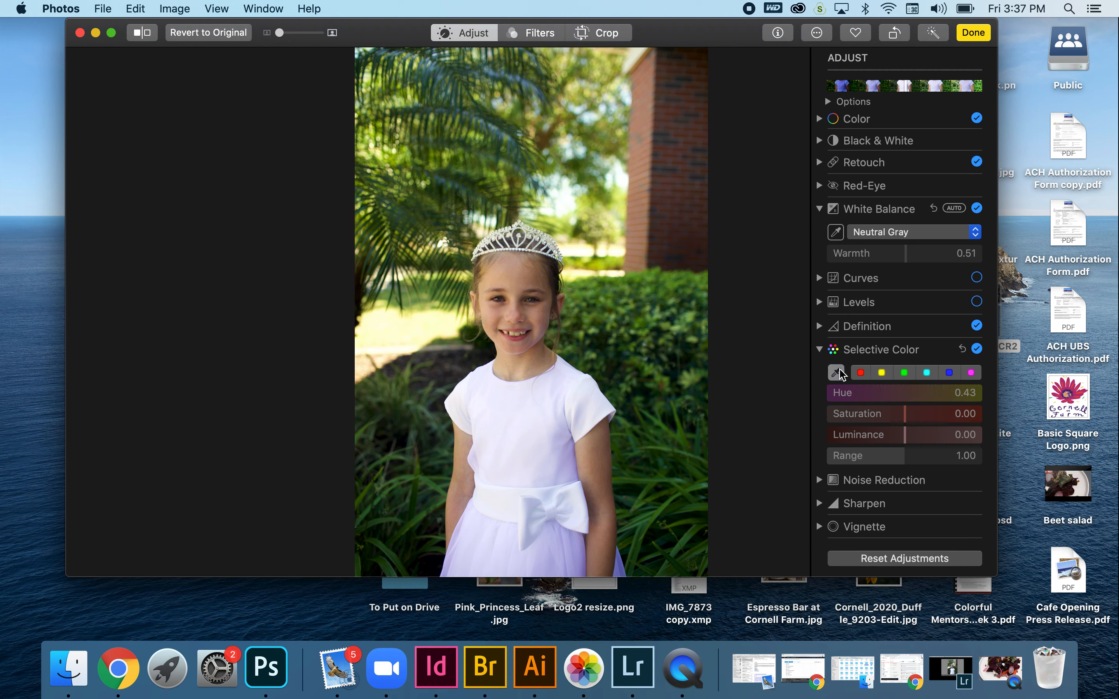
left_click(634, 297)
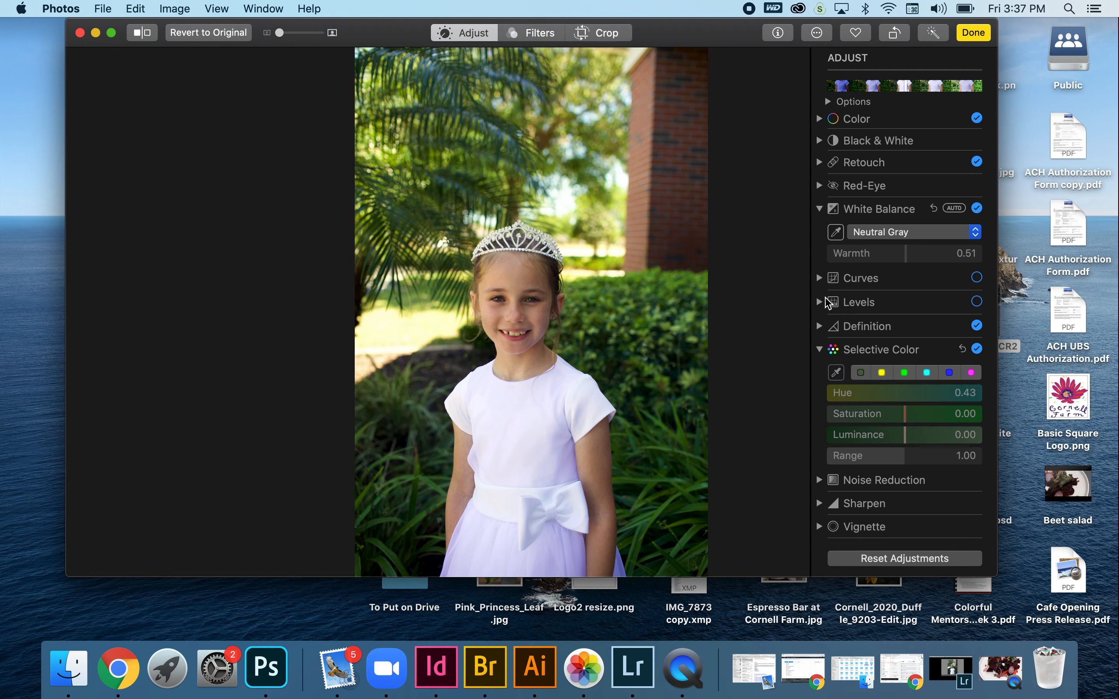
mouse_move(906, 396)
left_mouse_down()
mouse_move(959, 397)
mouse_move(918, 396)
left_mouse_up()
- Sample the skin on the girl's forehead in Selective Color and set hue to 1.61 and luminance to 3.83
left_click(836, 372)
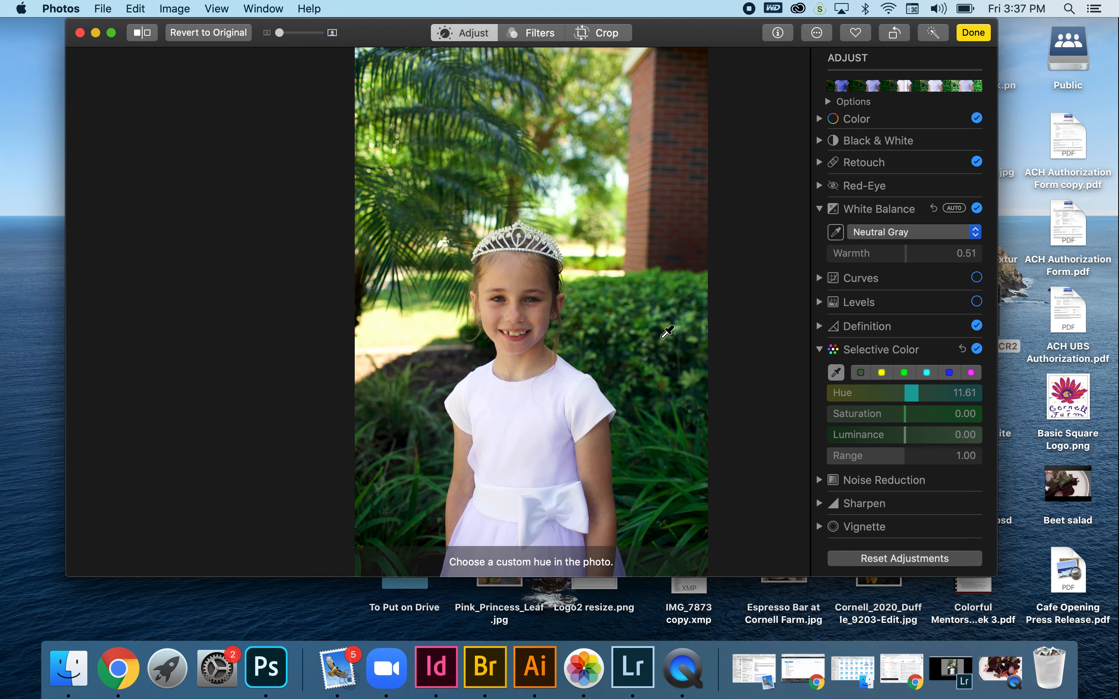
left_click(514, 276)
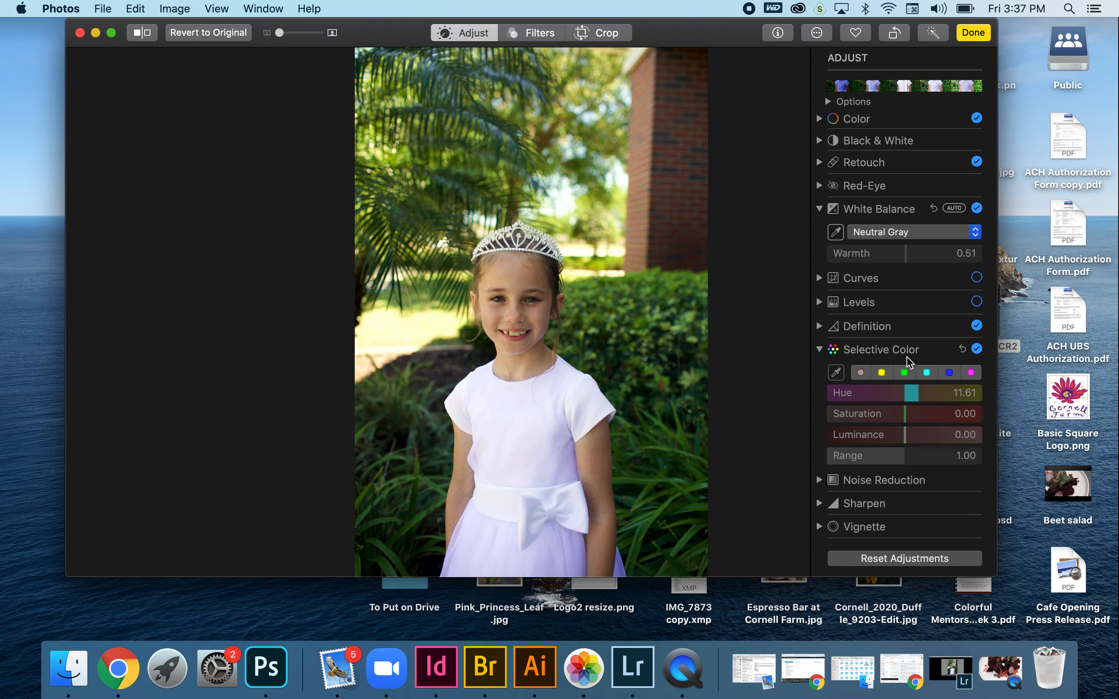
left_click_drag(915, 399, 909, 440)
key("z")
key("z")
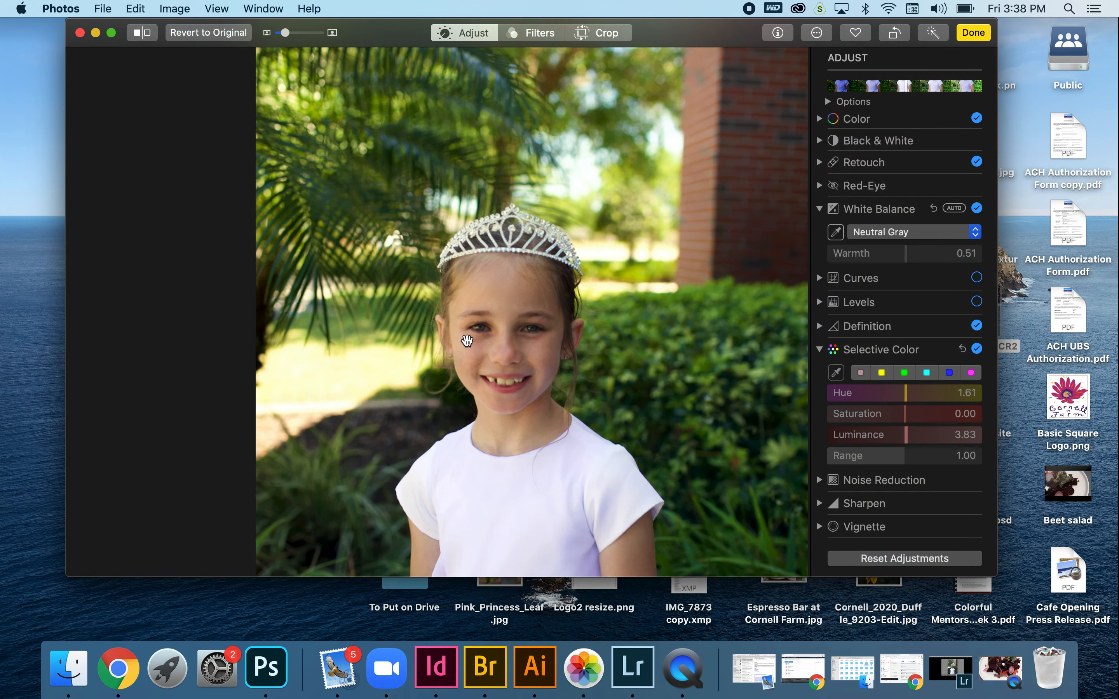
- Sample the purple tint of the dress skirt in Selective Color and reduce its saturation to -63.35
left_click(836, 373)
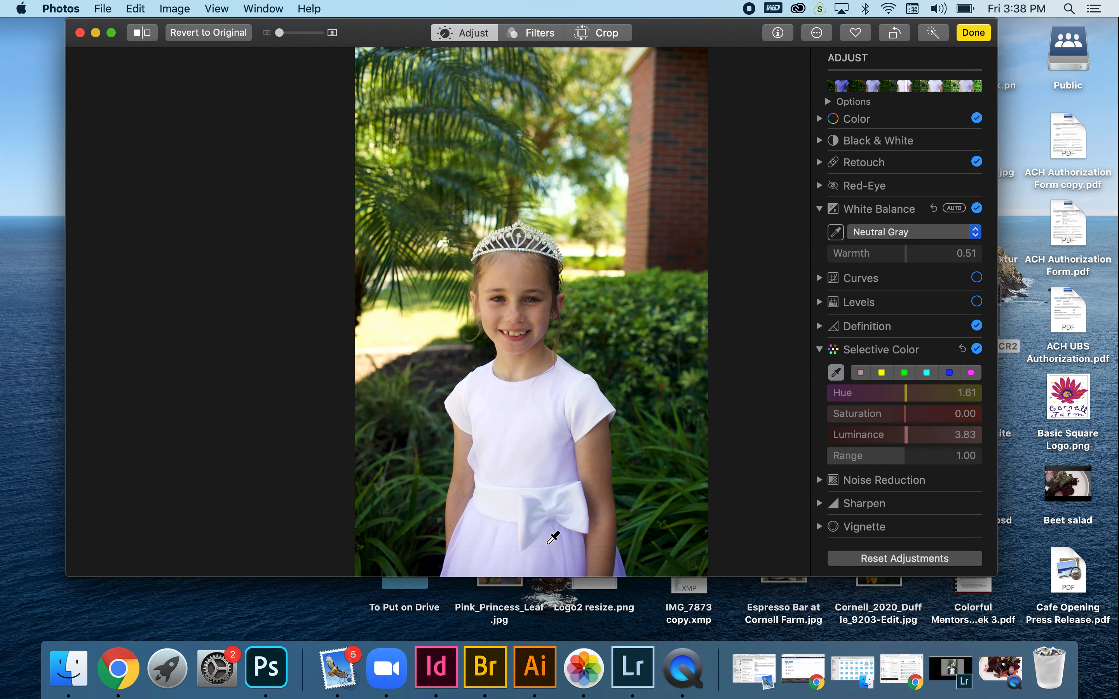
left_click(572, 550)
left_click_drag(911, 414, 858, 416)
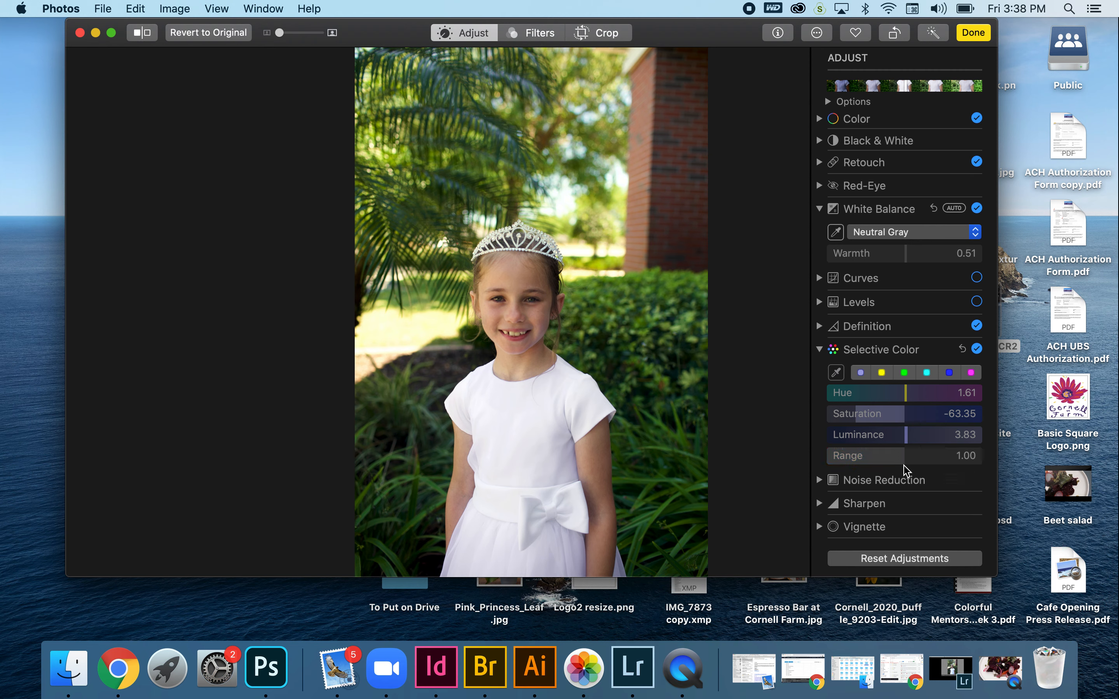
mouse_move(907, 458)
left_mouse_down()
mouse_move(873, 459)
mouse_move(979, 460)
mouse_move(876, 461)
mouse_move(936, 469)
mouse_move(907, 462)
left_mouse_up()
- Sample the dark green foliage beside the dress in Selective Color and set hue to 14.72 and saturation to 6.40
left_click(837, 372)
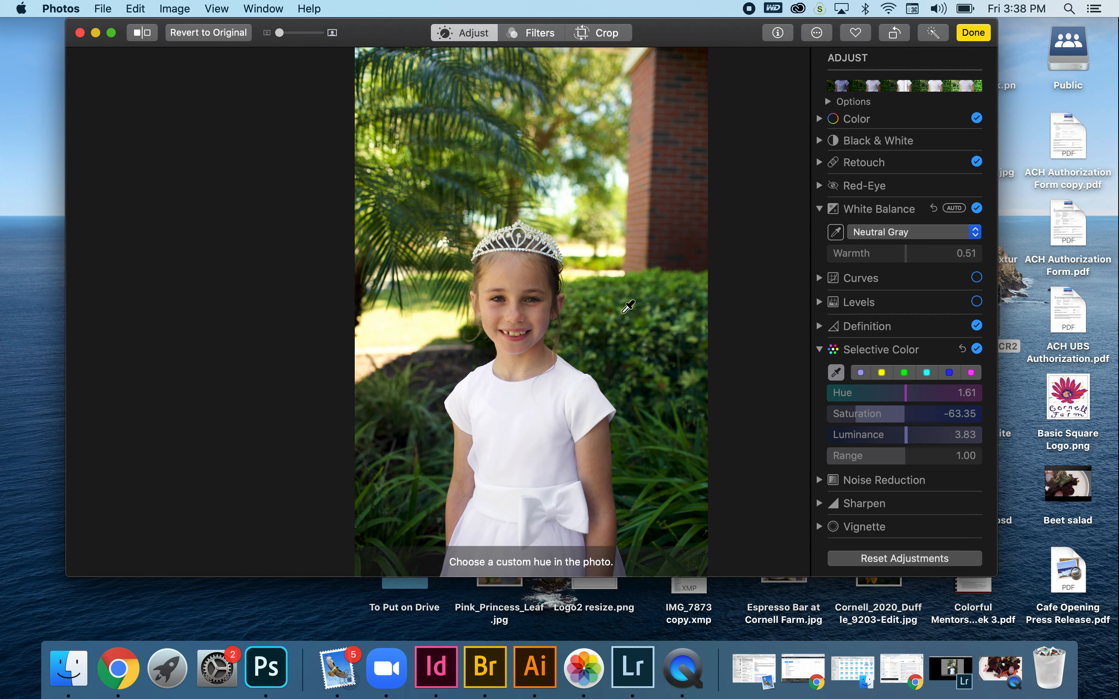
left_click(676, 473)
left_click(836, 372)
left_click(664, 475)
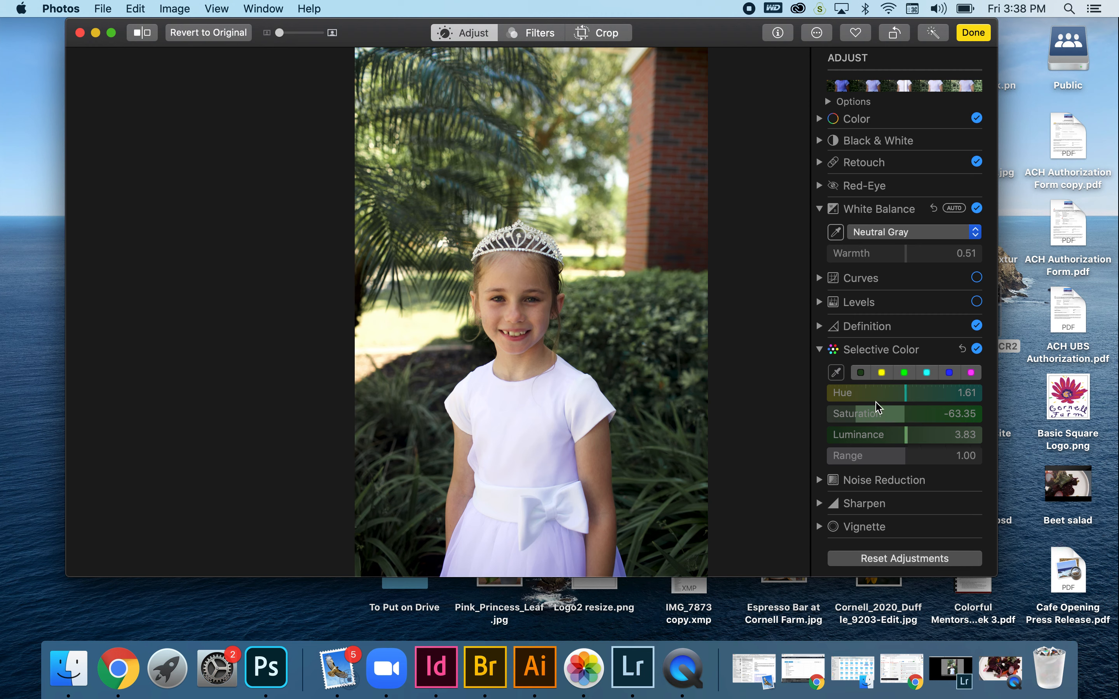
left_click_drag(859, 422, 923, 399)
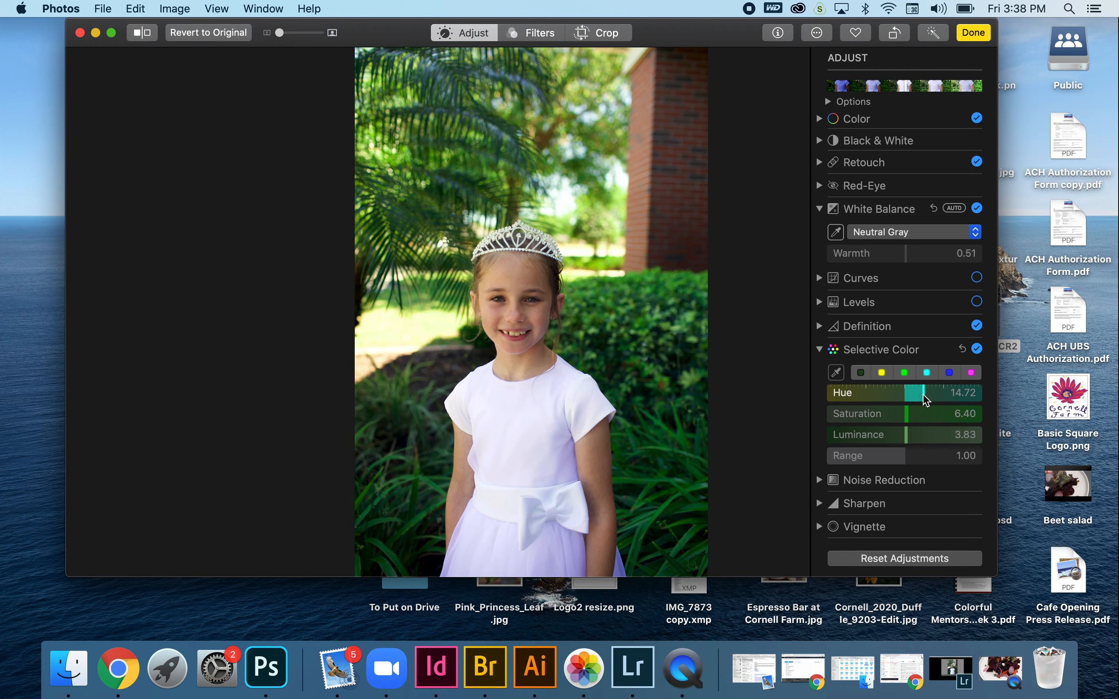
- Resample the purple tint of the dress skirt in Selective Color and set hue to 0.00 and saturation to -53.85
left_click(835, 373)
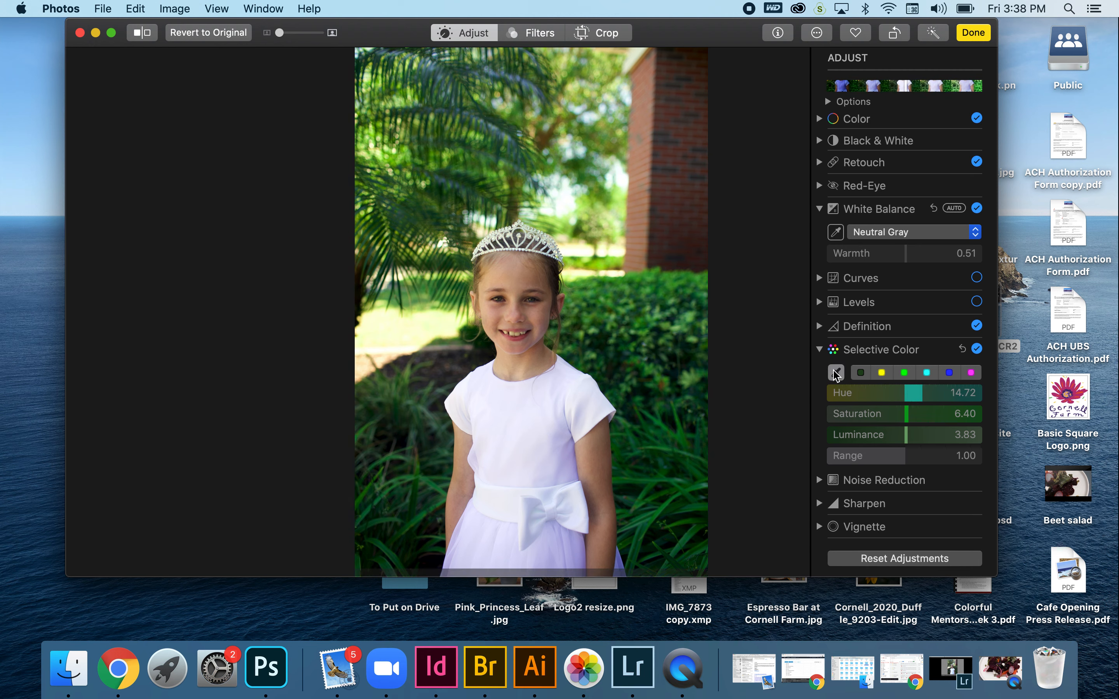
left_click(538, 546)
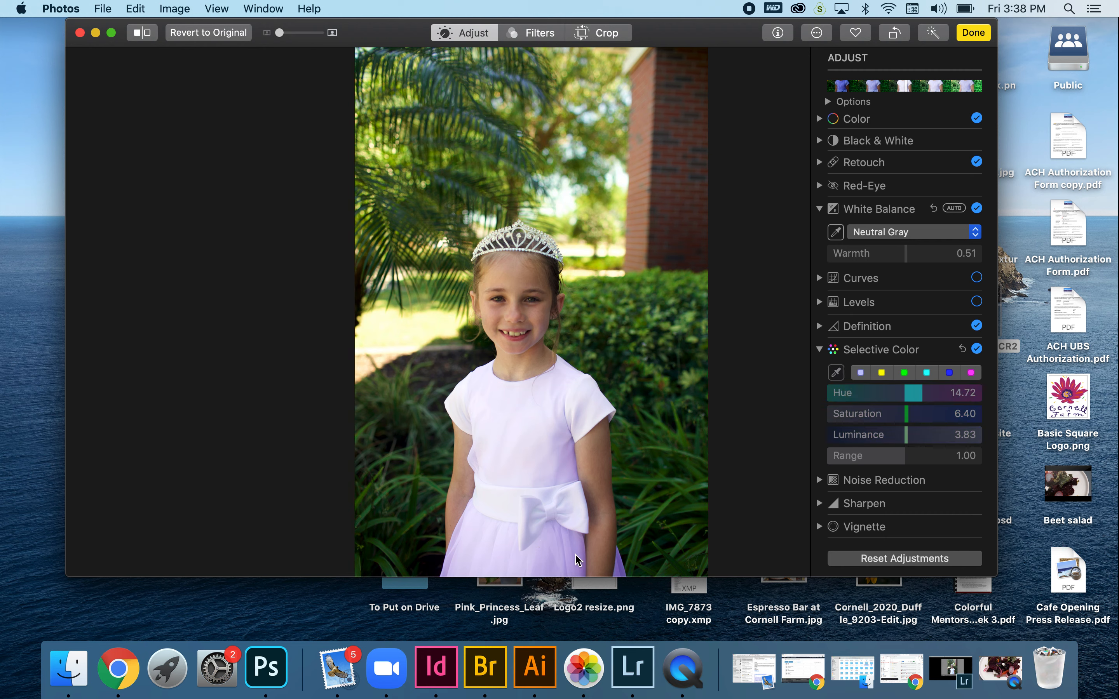
left_click(835, 372)
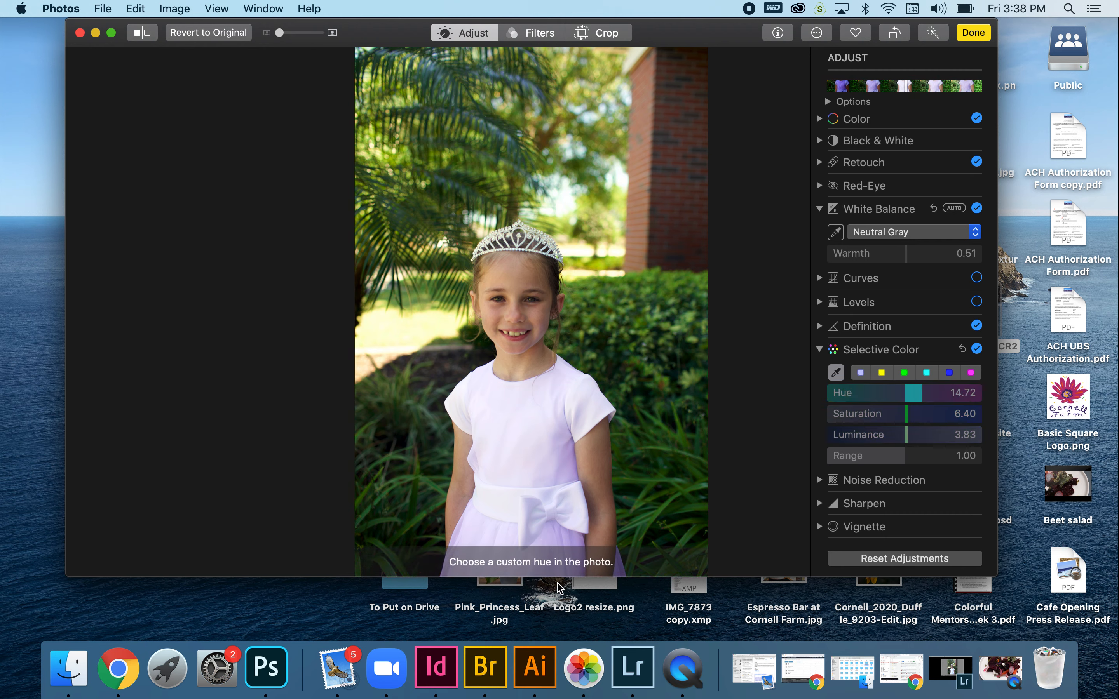
left_click(574, 557)
left_click_drag(932, 399, 867, 420)
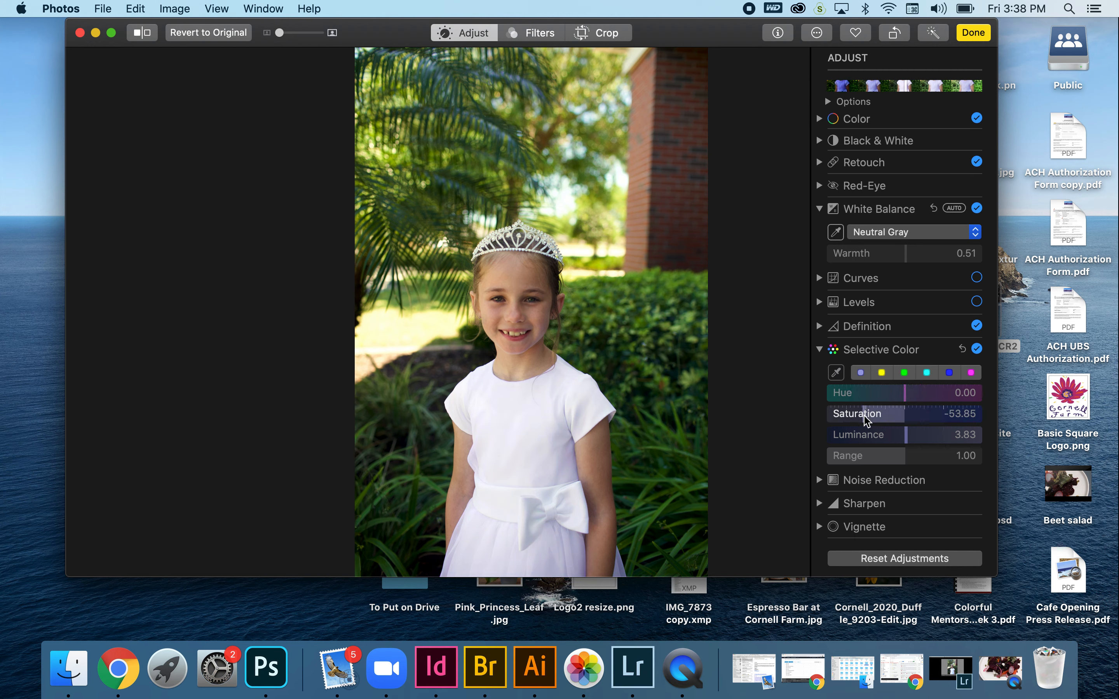
left_click(949, 372)
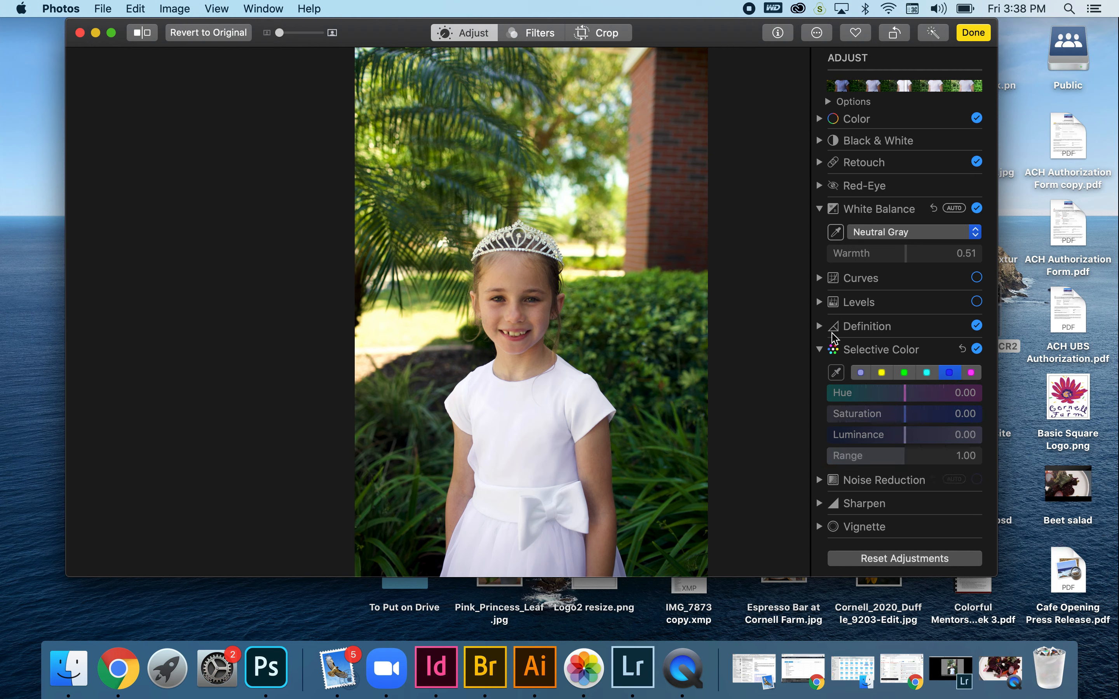
left_click(828, 350)
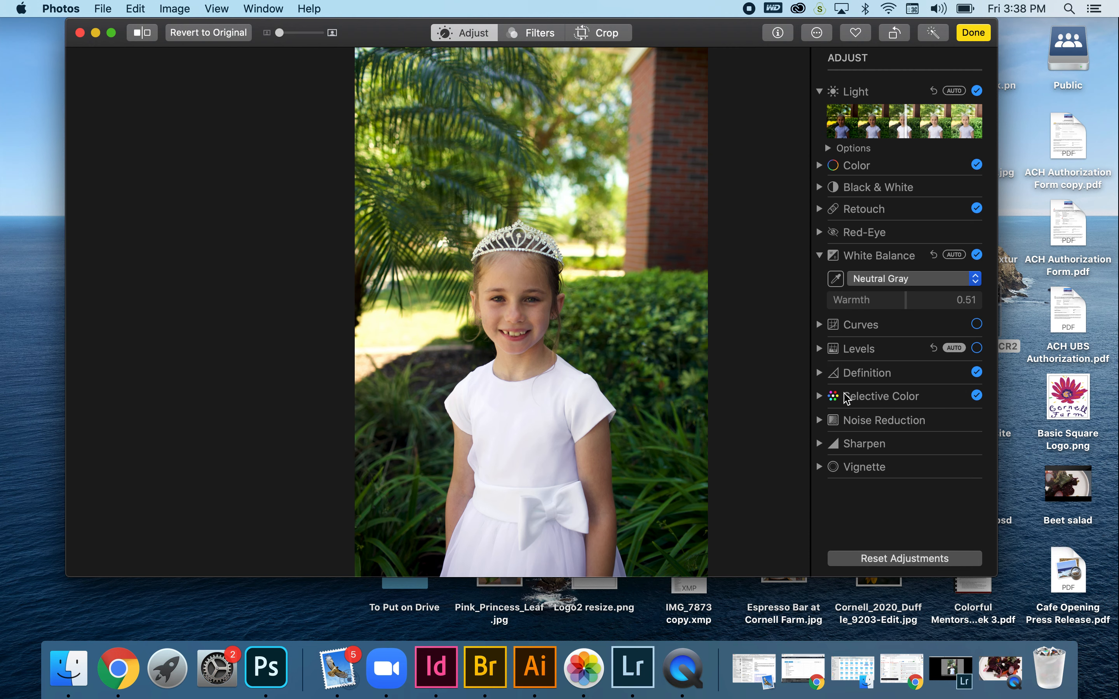
- Apply light Noise Reduction to the photo, adjusting luminance noise around 0.10 and detail around 0.82
left_click(820, 420)
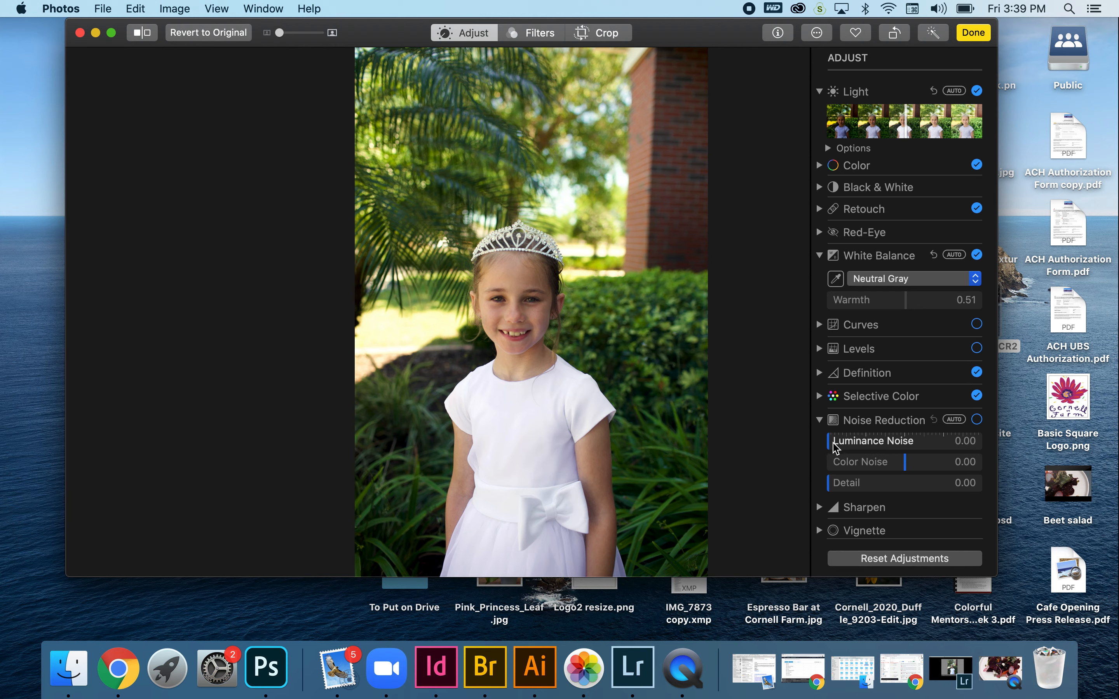
left_click_drag(831, 490, 934, 483)
scroll(582, 302, "up", 5)
scroll(582, 302, "down", 3)
left_click_drag(934, 486, 821, 481)
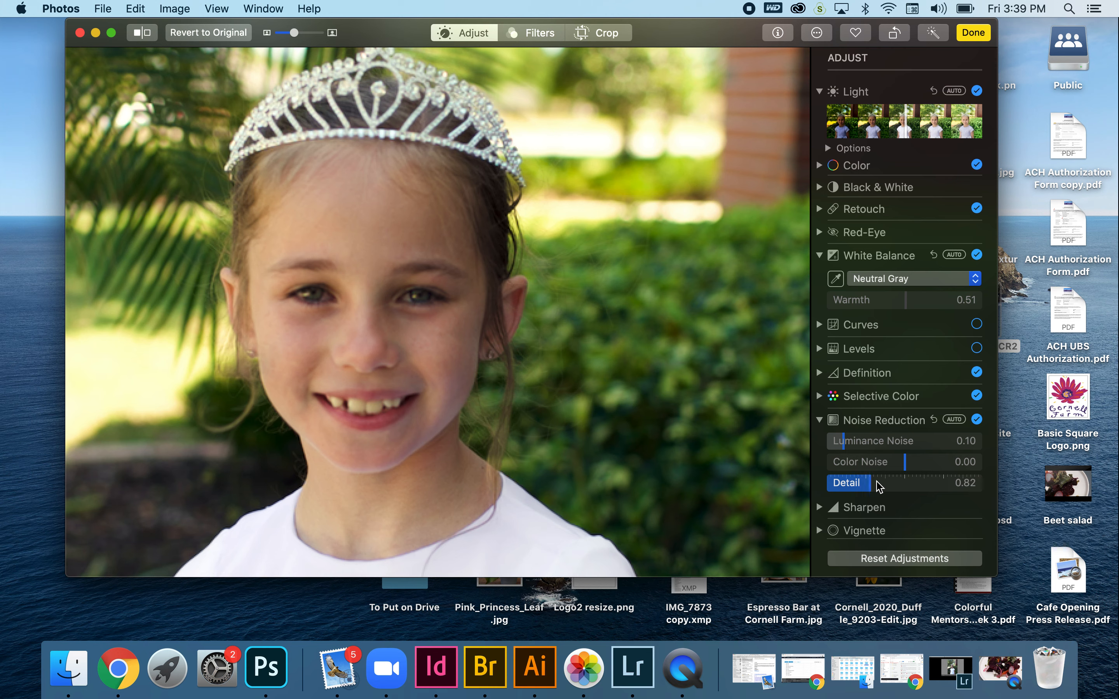
mouse_move(844, 443)
left_mouse_down()
mouse_move(861, 447)
mouse_move(837, 447)
left_mouse_up()
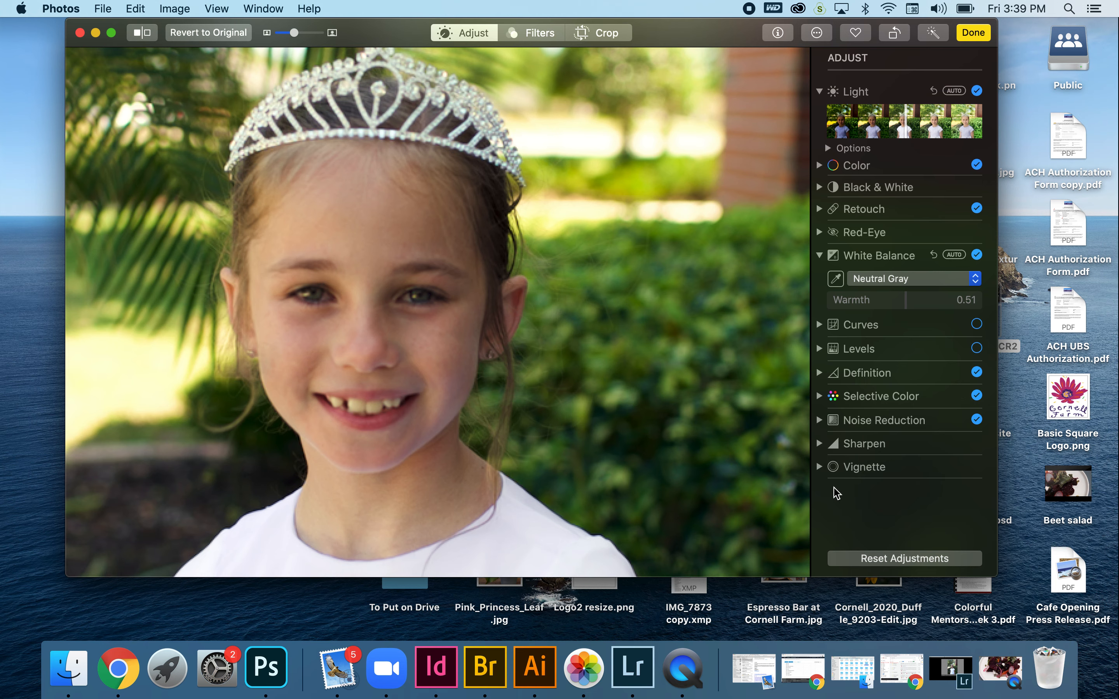
- Sharpen the photo with intensity 0.09, edges 0.25 and falloff 0.63
left_click(819, 444)
left_click_drag(829, 468, 866, 491)
mouse_move(931, 506)
left_mouse_down()
mouse_move(904, 507)
mouse_move(924, 513)
left_mouse_up()
left_click_drag(834, 466, 849, 468)
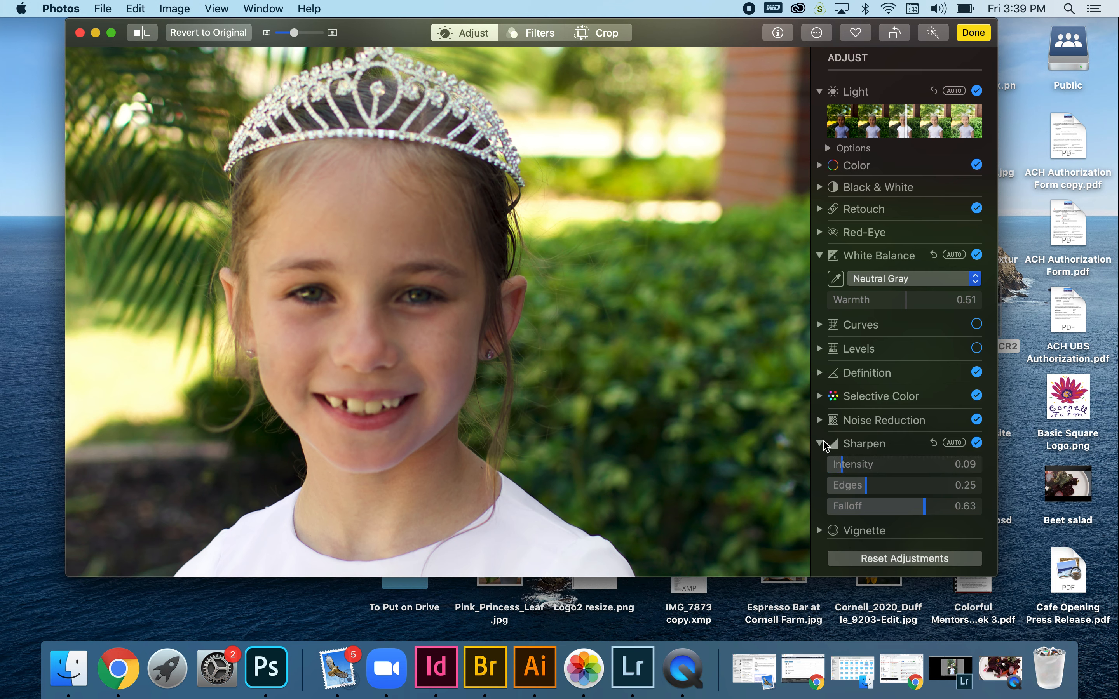
left_click(820, 444)
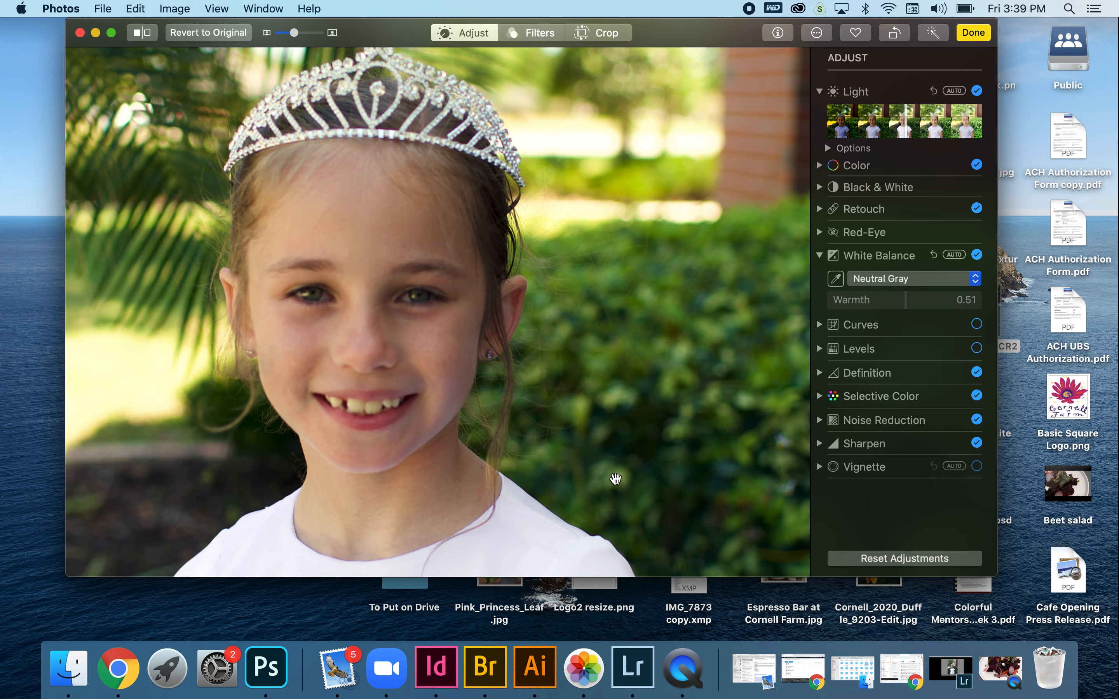
- Apply a Vignette to the whole photo with strength 0.00, radius 0.37 and softness 0.22
key("z")
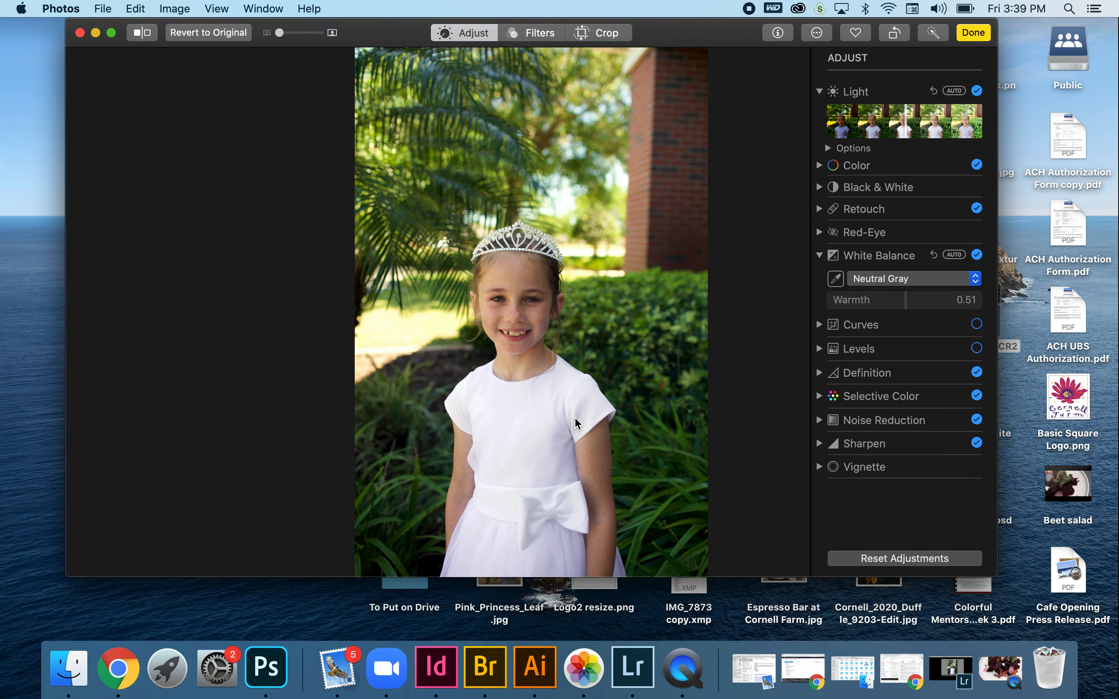
left_click(819, 467)
left_click(908, 487)
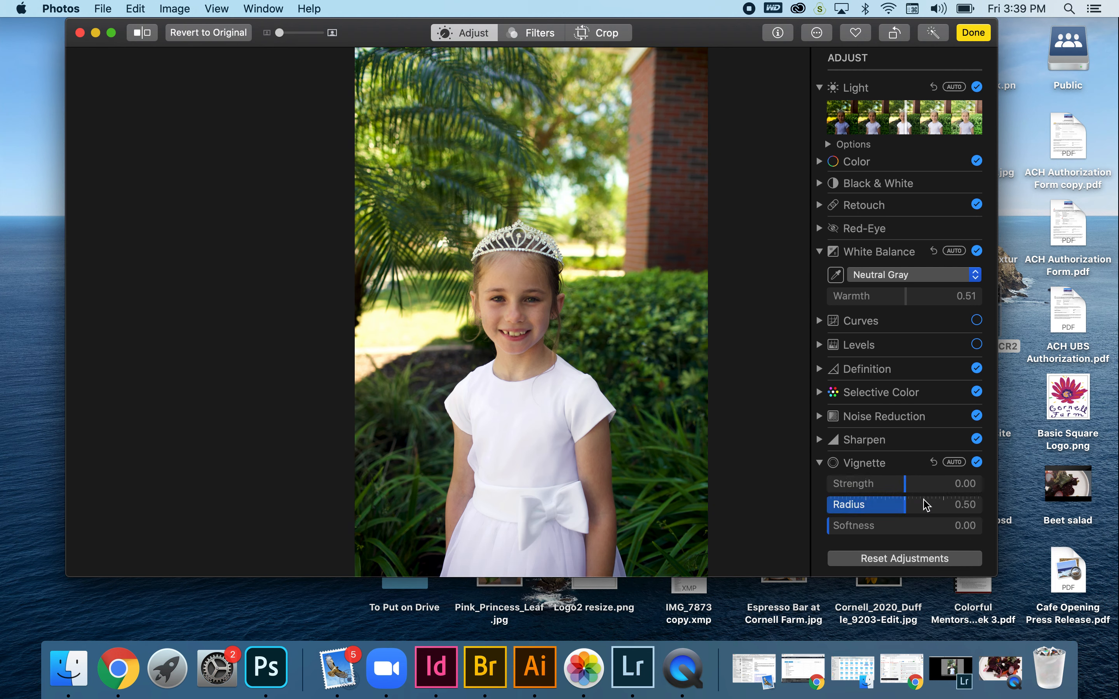
left_click_drag(908, 513, 876, 538)
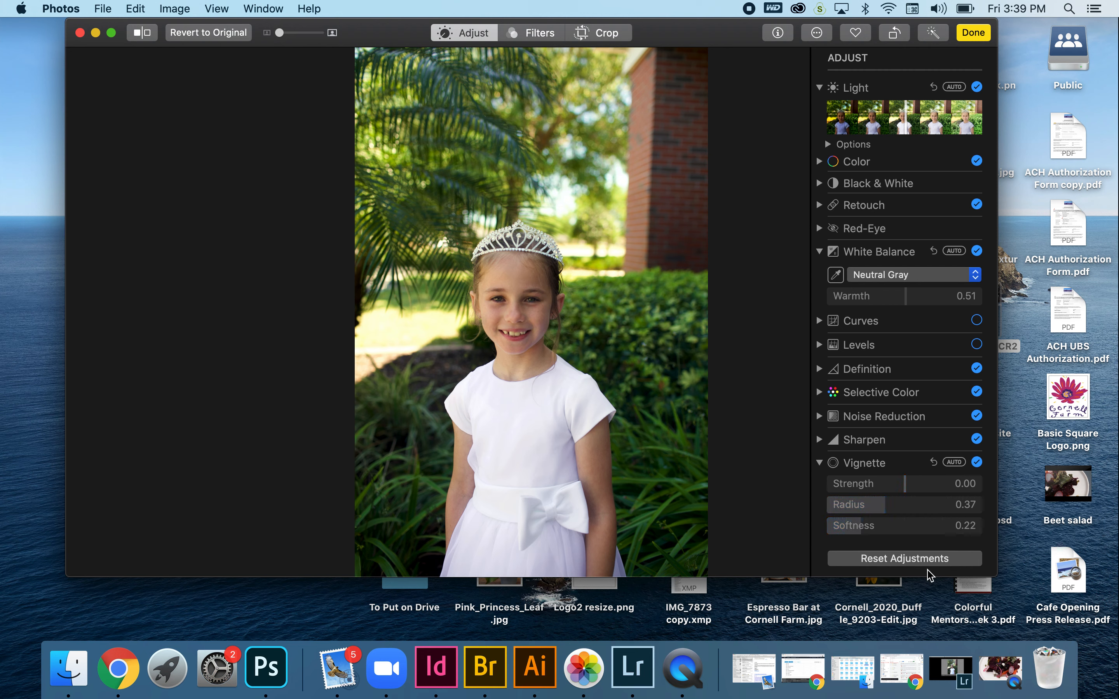
left_click(819, 463)
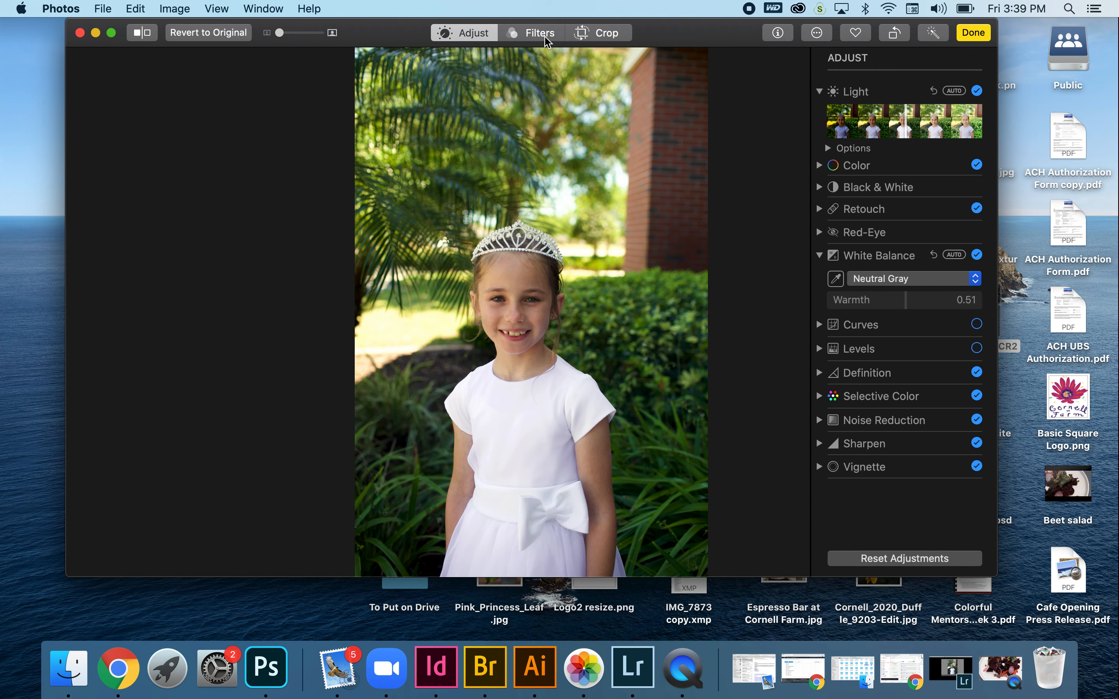
- Crop the portrait tighter around the girl, straighten it slightly, reposition her higher in the frame, and finish editing
left_click(613, 37)
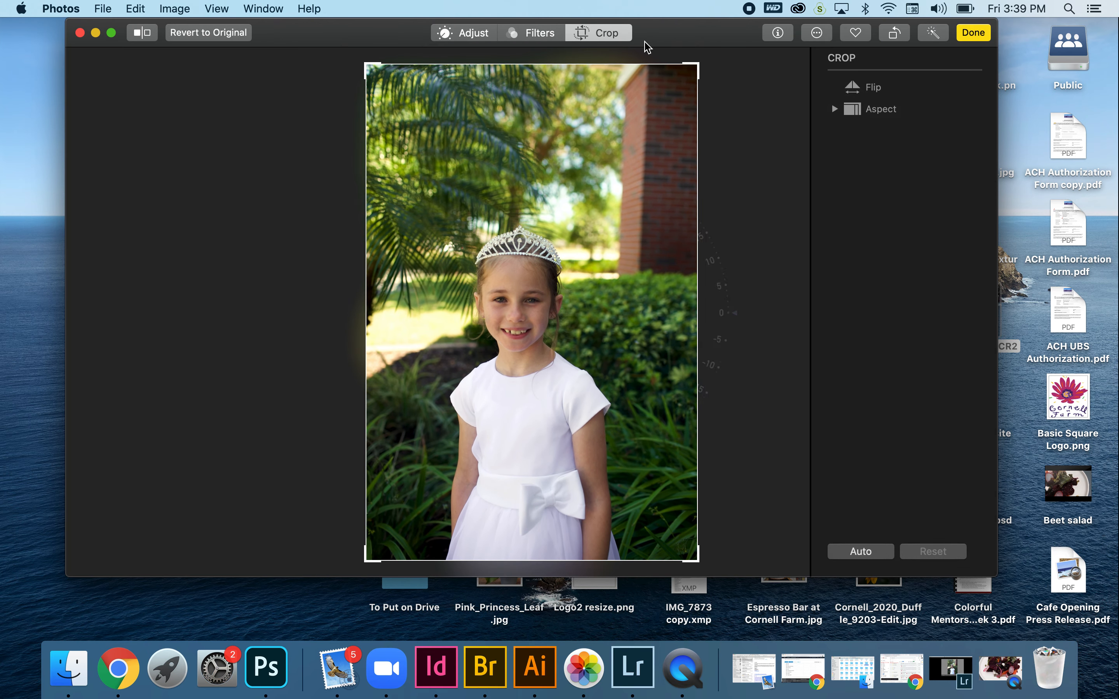
left_click_drag(699, 68, 668, 129)
left_click_drag(695, 243, 673, 198)
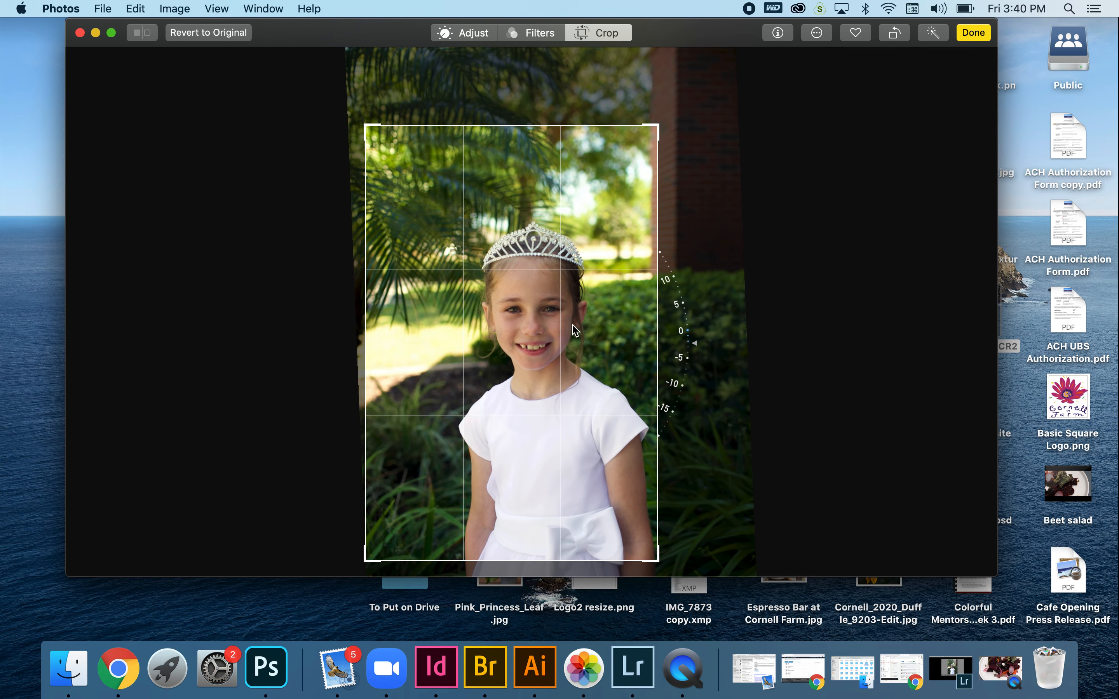
left_click_drag(590, 326, 584, 286)
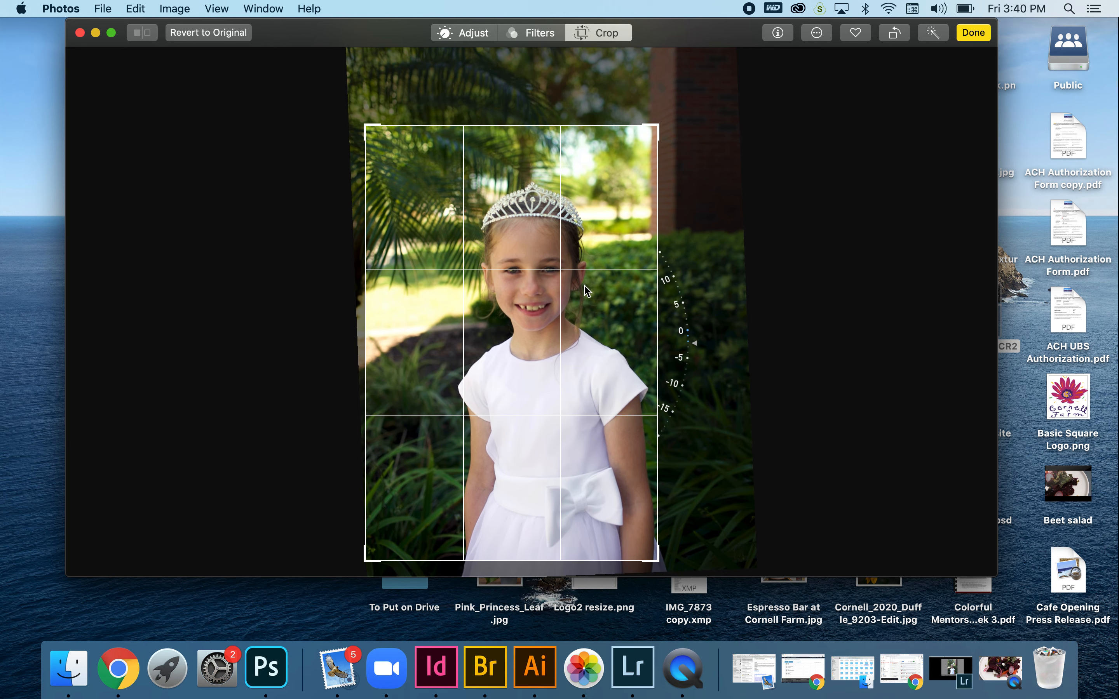
left_click(967, 32)
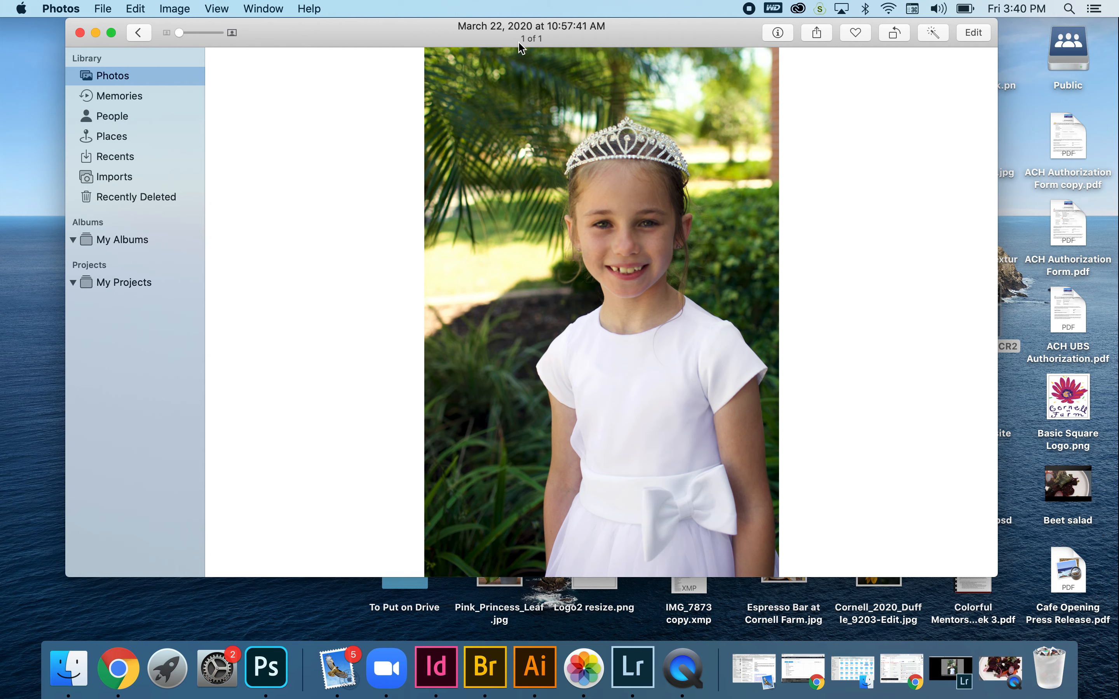
- Export the edited photo as a JPEG to the Desktop, keeping its file name
left_click(102, 8)
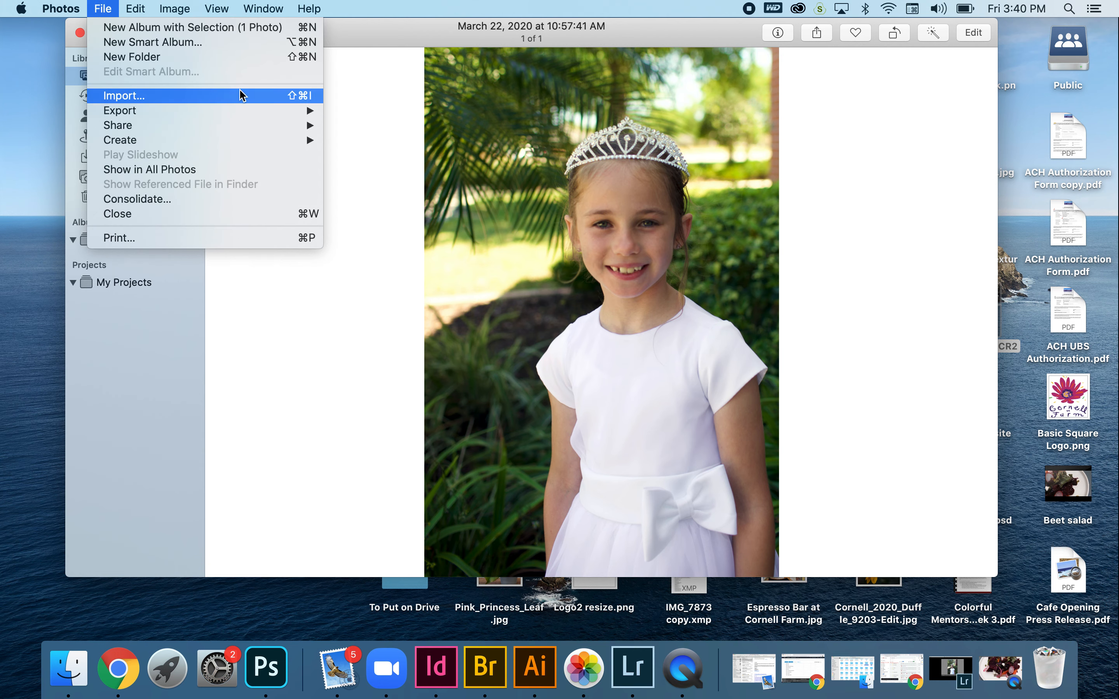
mouse_move(262, 114)
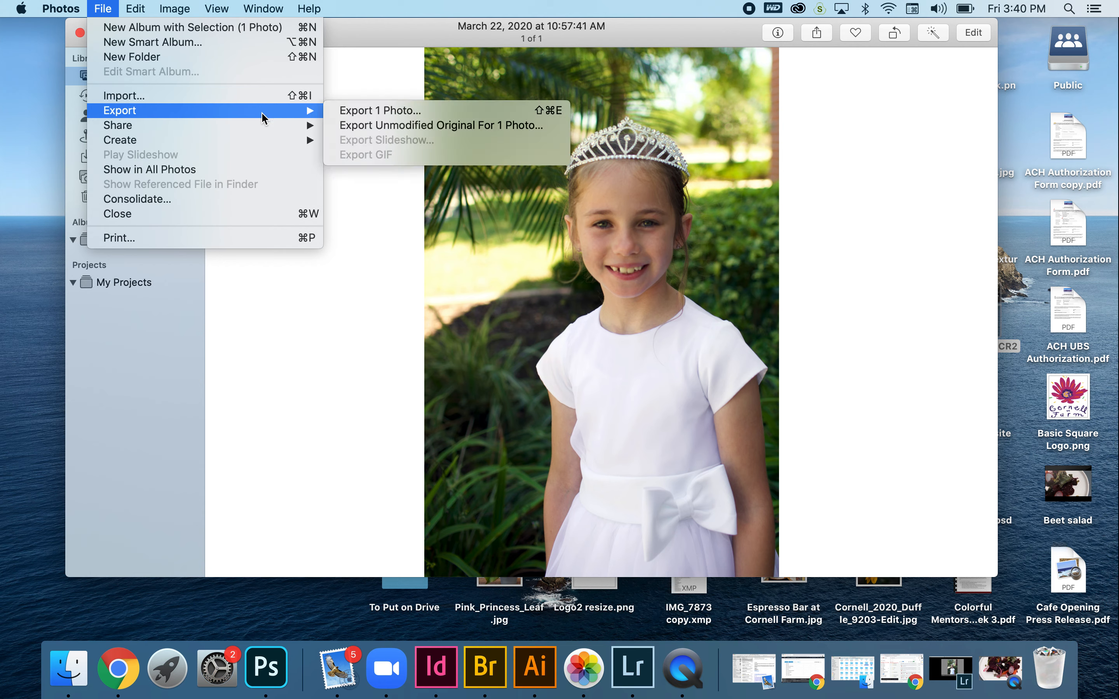
left_click(387, 111)
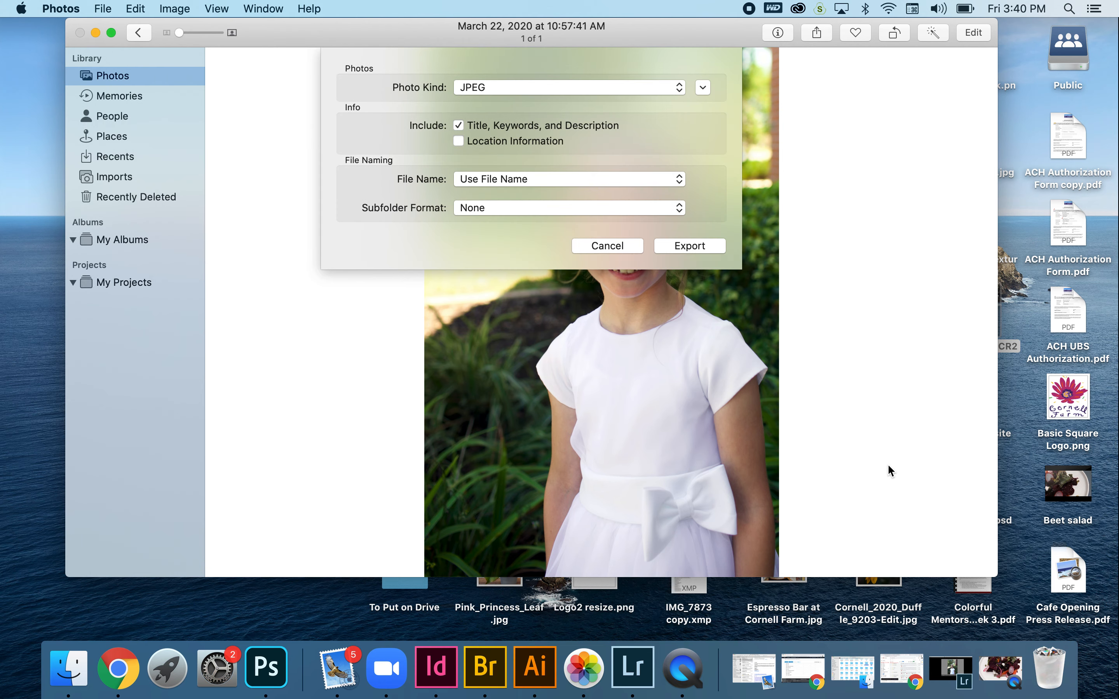
left_click(704, 248)
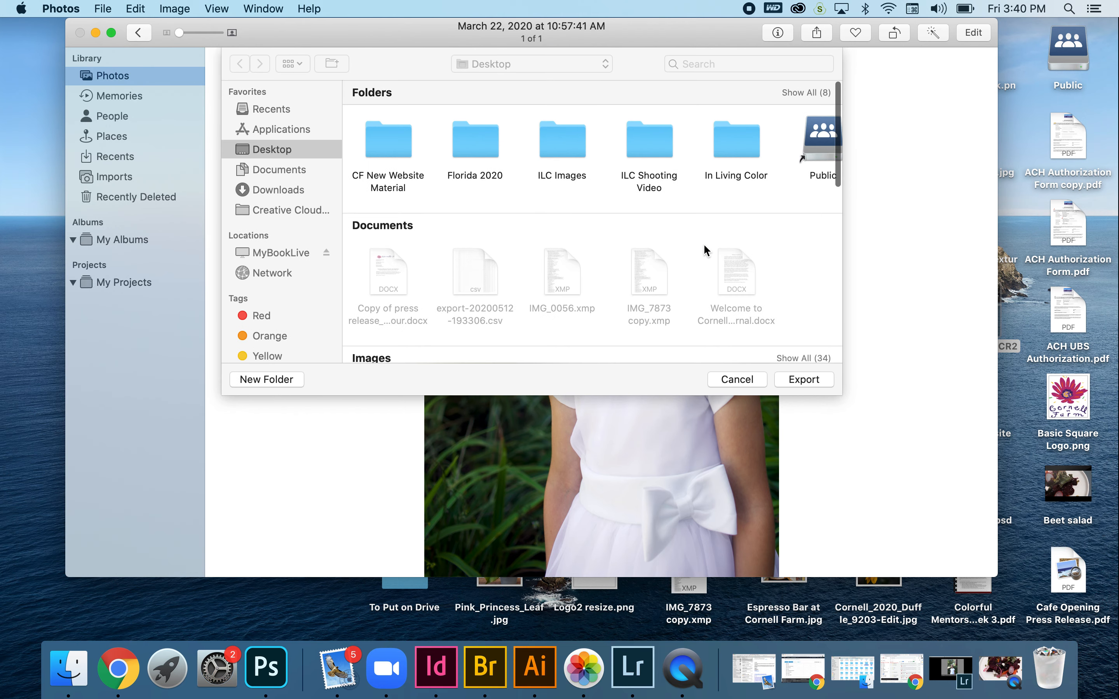
left_click(803, 379)
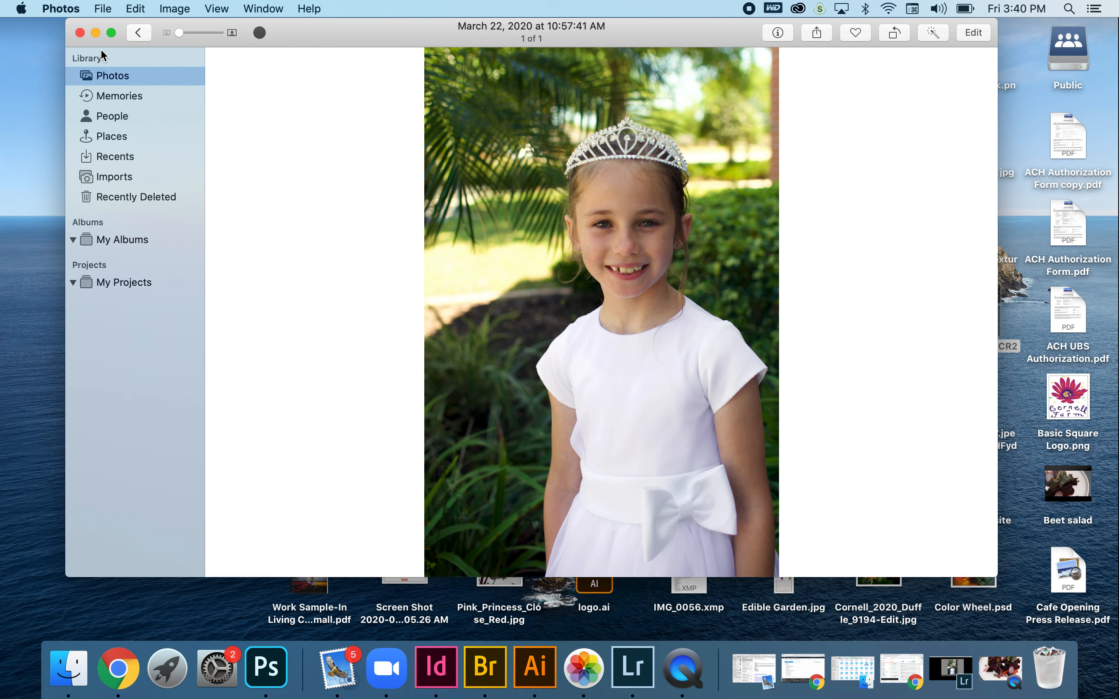
- Minimize Photos, bring up the raw file's Camera Raw window, and open the exported CD2020-6937.jpeg from the desktop in Preview
left_click(95, 33)
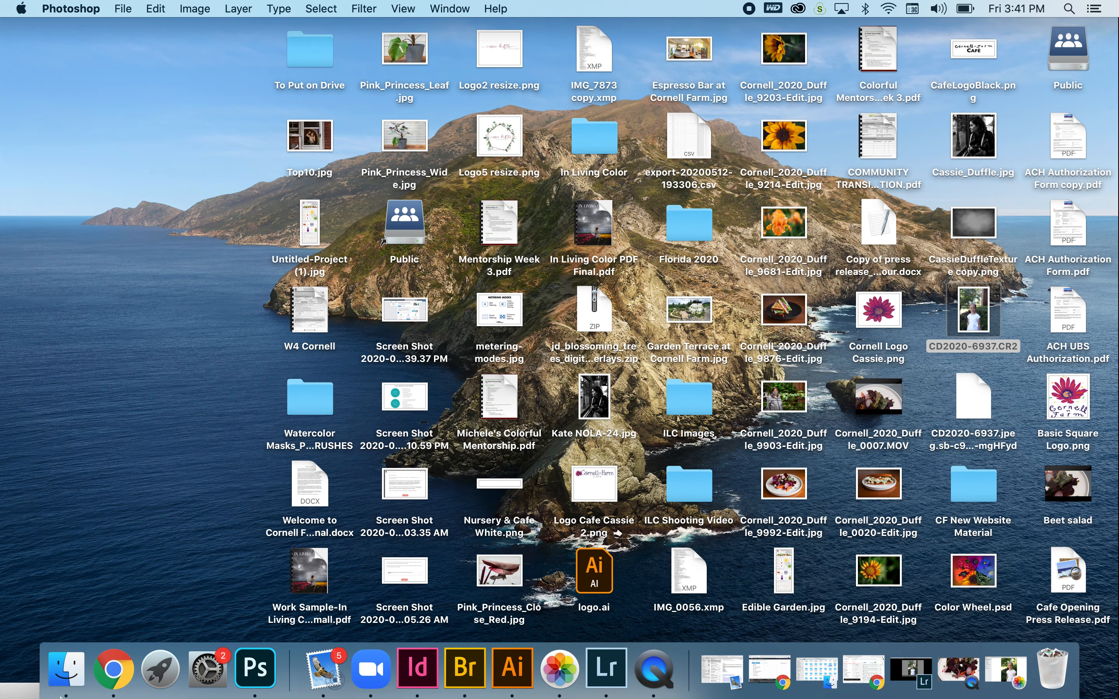
left_click_drag(60, 697, 283, 58)
left_click(976, 397)
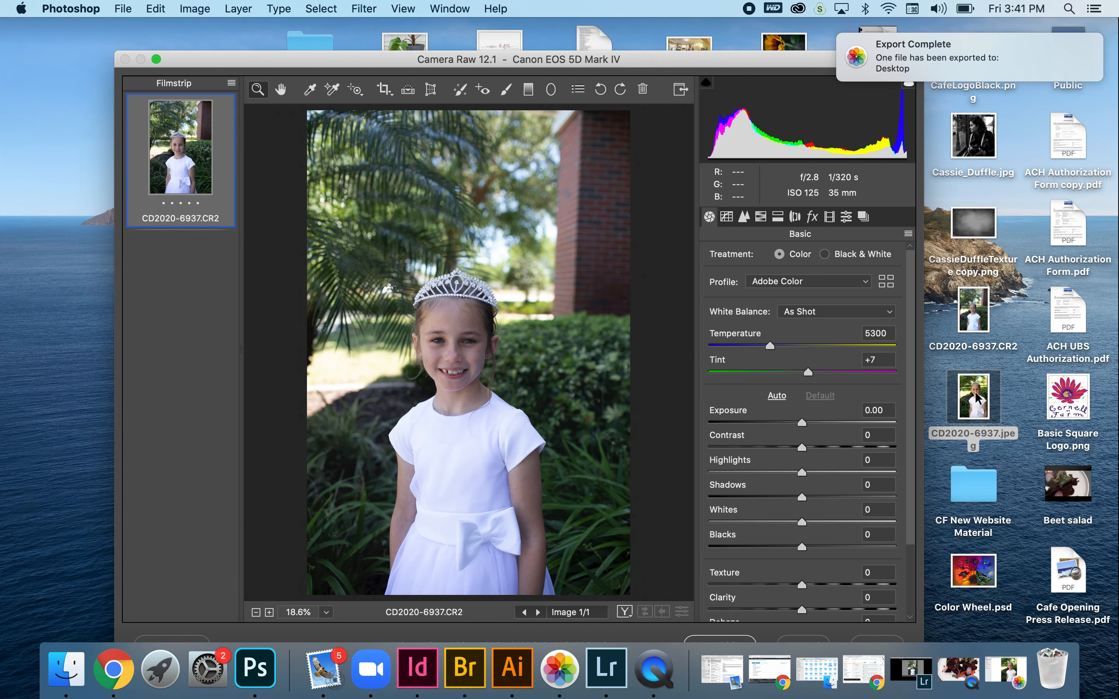
double_click(975, 396)
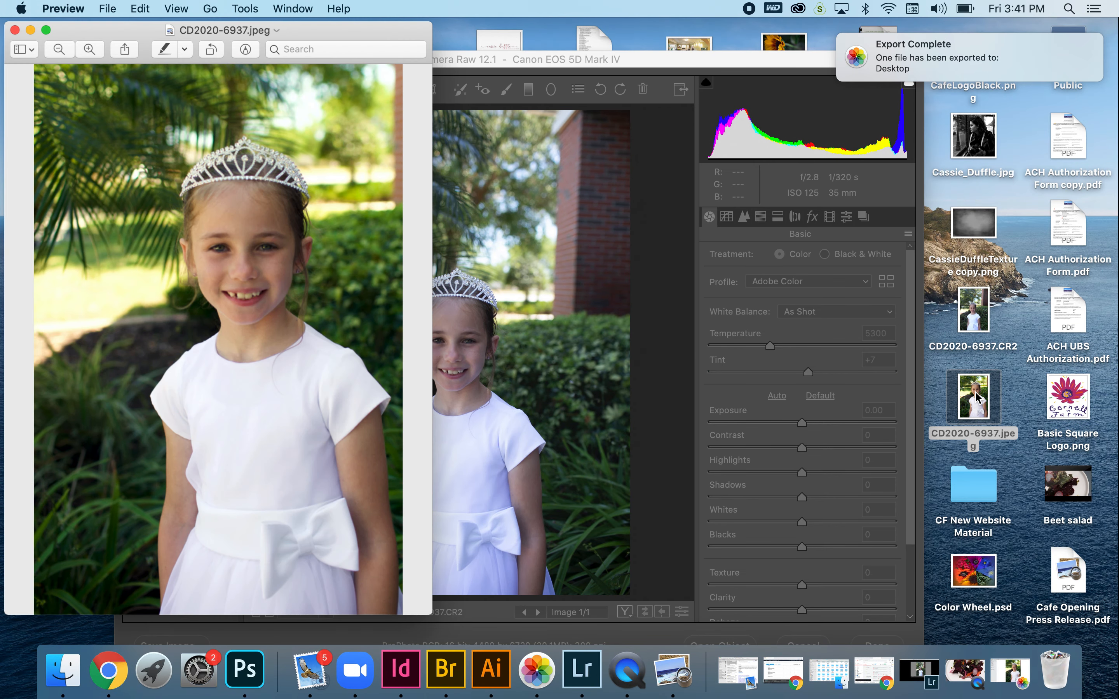
- Arrange the Preview and Camera Raw windows side by side to compare the edited JPEG with the unedited raw photo
left_click_drag(288, 32, 285, 75)
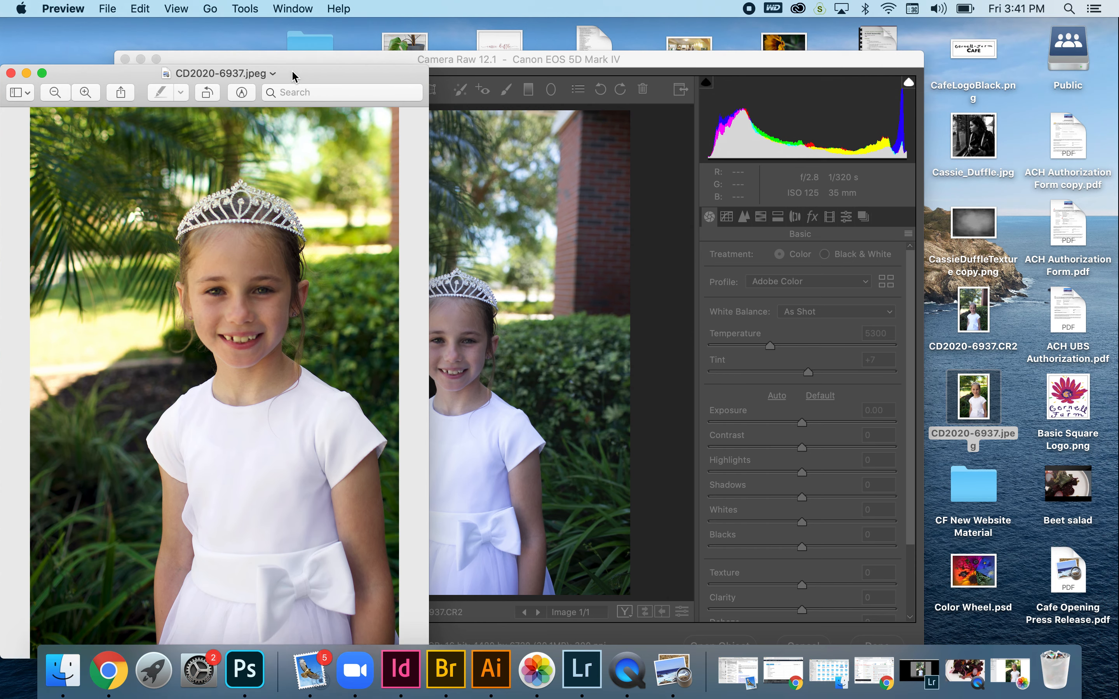
left_click(647, 88)
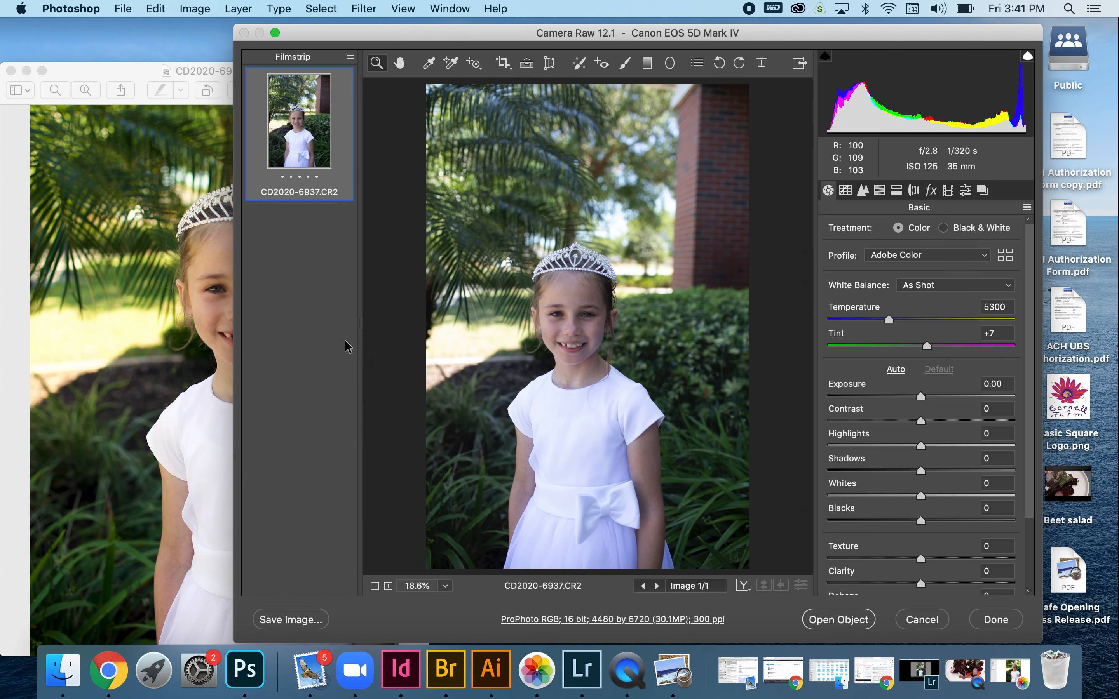
left_click(221, 332)
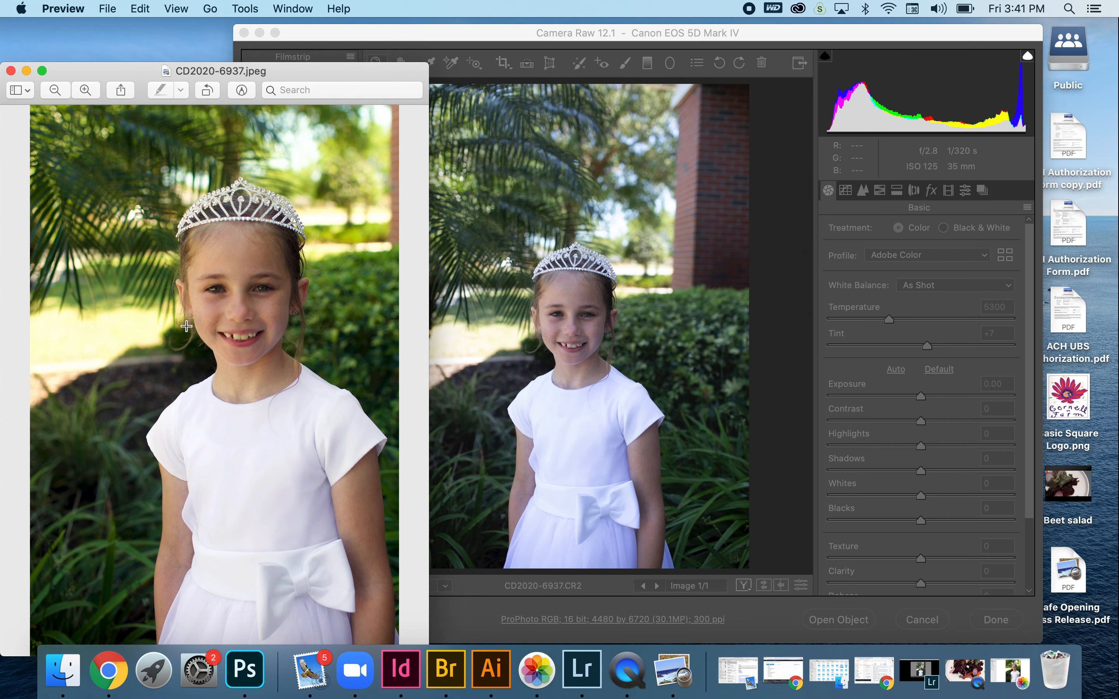
left_click(704, 29)
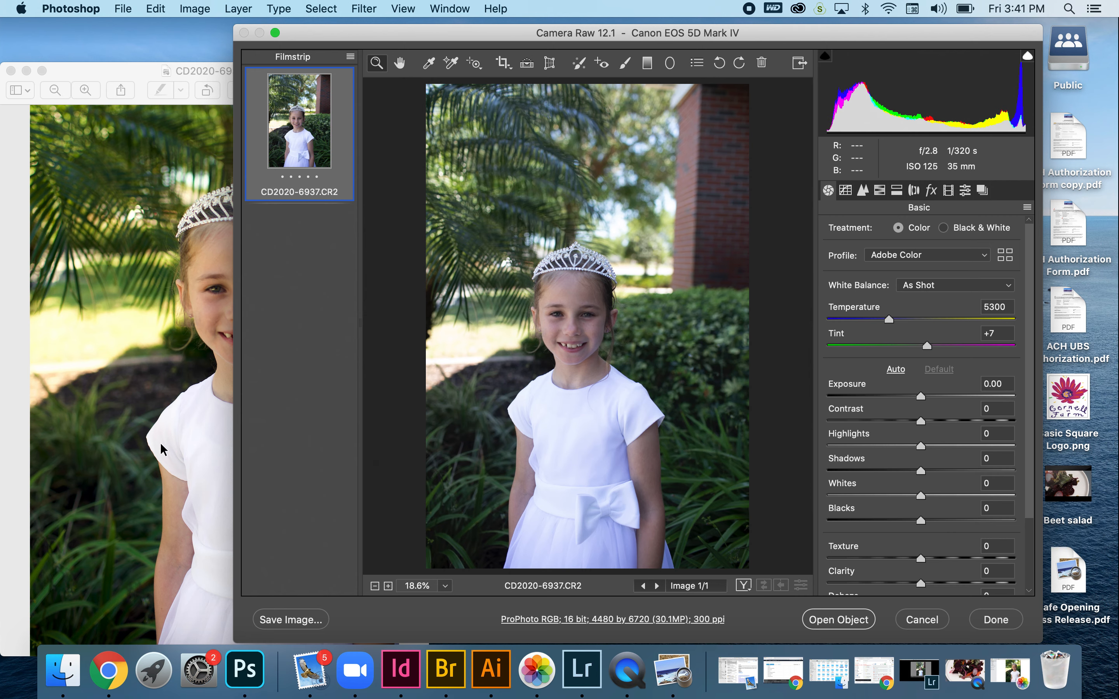
left_click(153, 418)
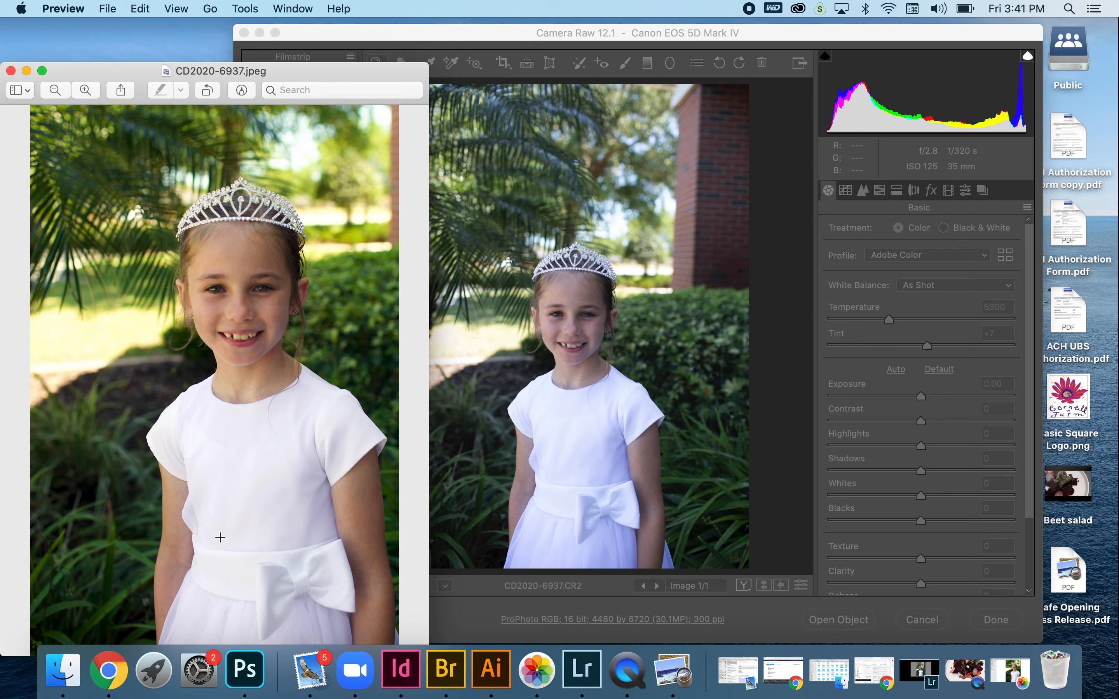
left_click_drag(276, 75, 290, 5)
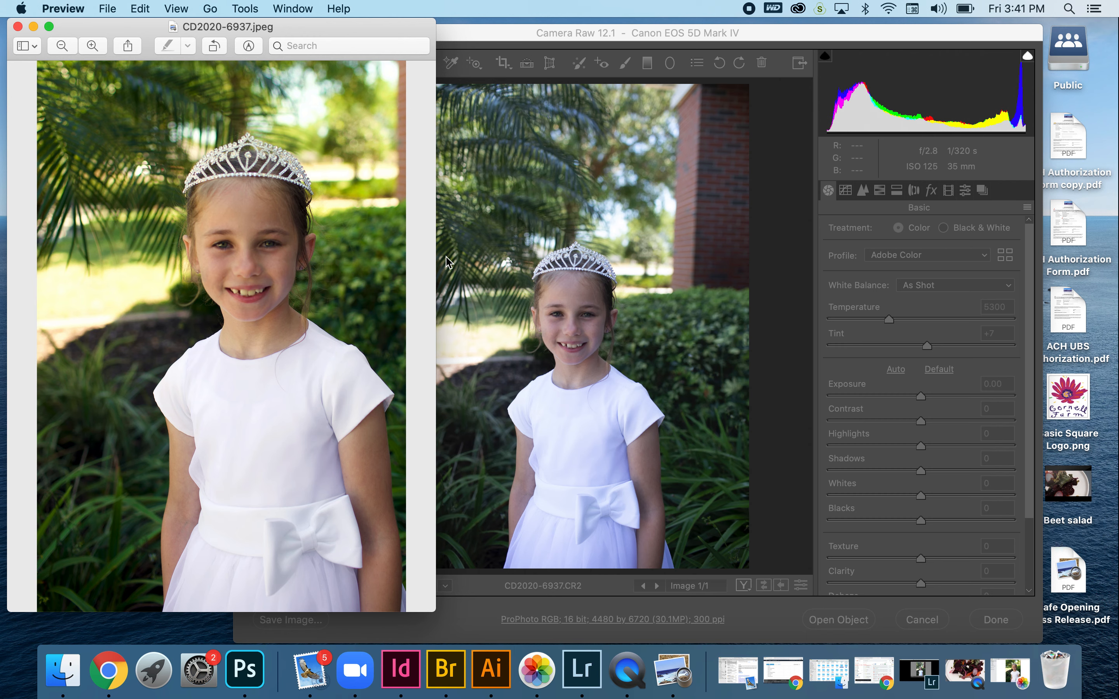